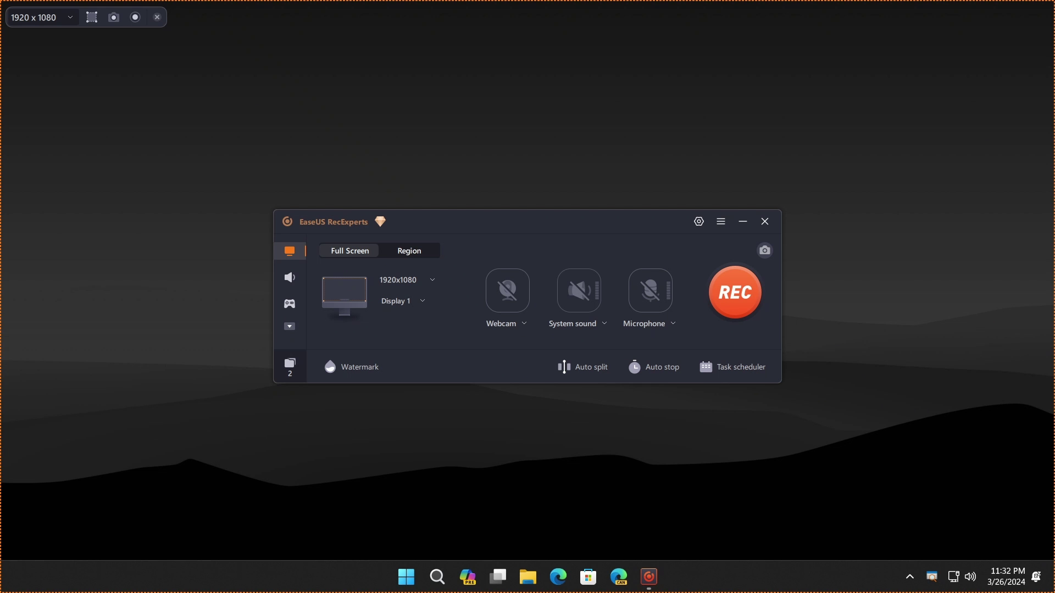
# Step: Try a custom capture region, then return to full-screen recording on Display 1
pyautogui.click(409, 251)
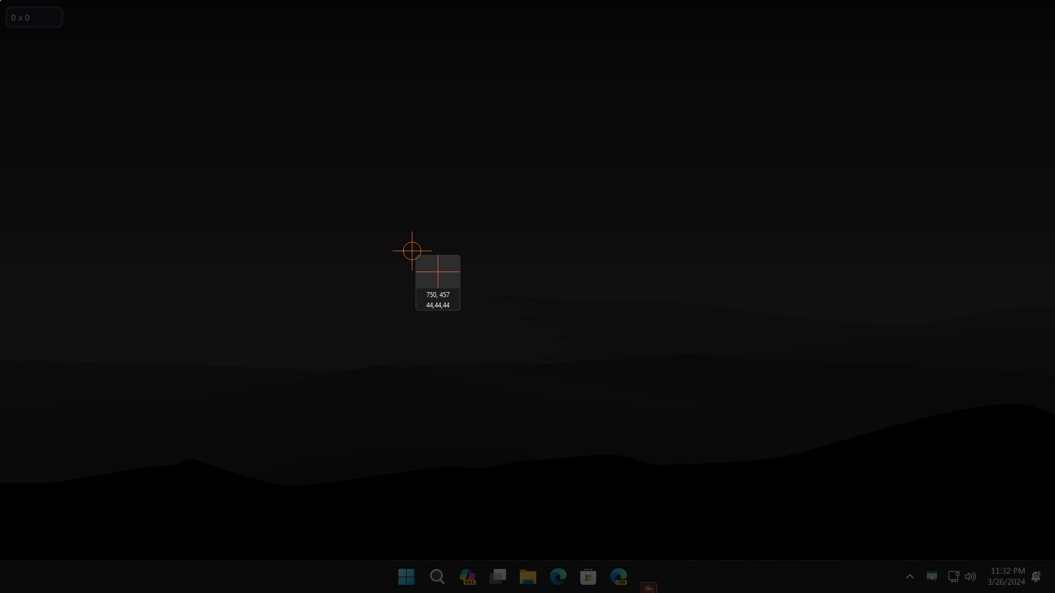
pyautogui.moveTo(195, 93)
pyautogui.mouseDown()
pyautogui.moveTo(218, 144)
pyautogui.moveTo(592, 349)
pyautogui.moveTo(664, 384)
pyautogui.moveTo(869, 446)
pyautogui.moveTo(704, 445)
pyautogui.moveTo(836, 443)
pyautogui.moveTo(659, 426)
pyautogui.moveTo(393, 377)
pyautogui.moveTo(283, 323)
pyautogui.moveTo(617, 396)
pyautogui.moveTo(850, 410)
pyautogui.moveTo(737, 425)
pyautogui.mouseUp()
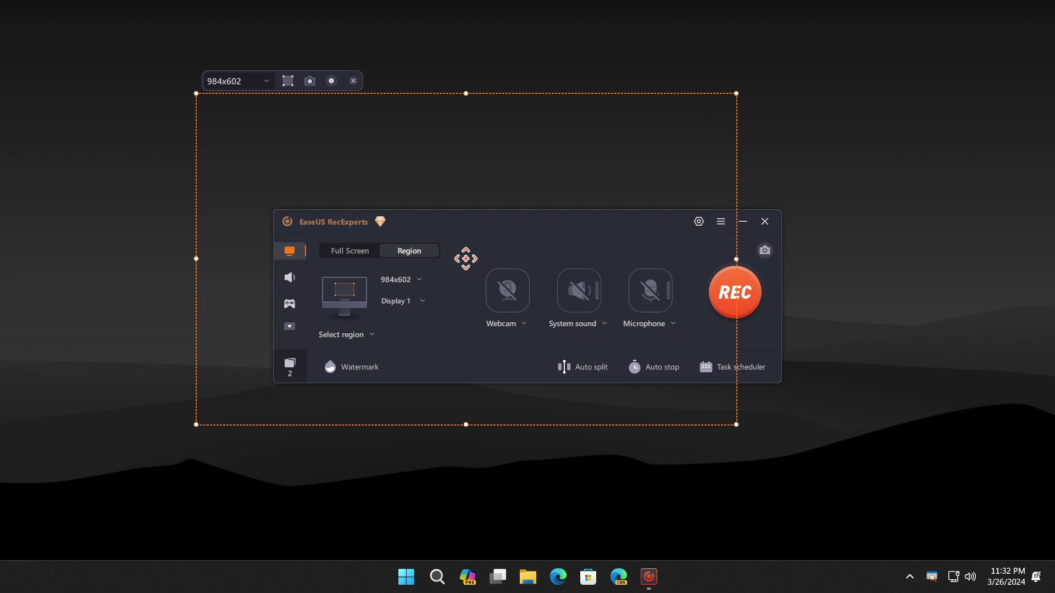
pyautogui.moveTo(466, 259)
pyautogui.mouseDown()
pyautogui.moveTo(629, 271)
pyautogui.moveTo(495, 221)
pyautogui.moveTo(462, 271)
pyautogui.moveTo(471, 209)
pyautogui.moveTo(483, 239)
pyautogui.moveTo(566, 281)
pyautogui.moveTo(497, 262)
pyautogui.mouseUp()
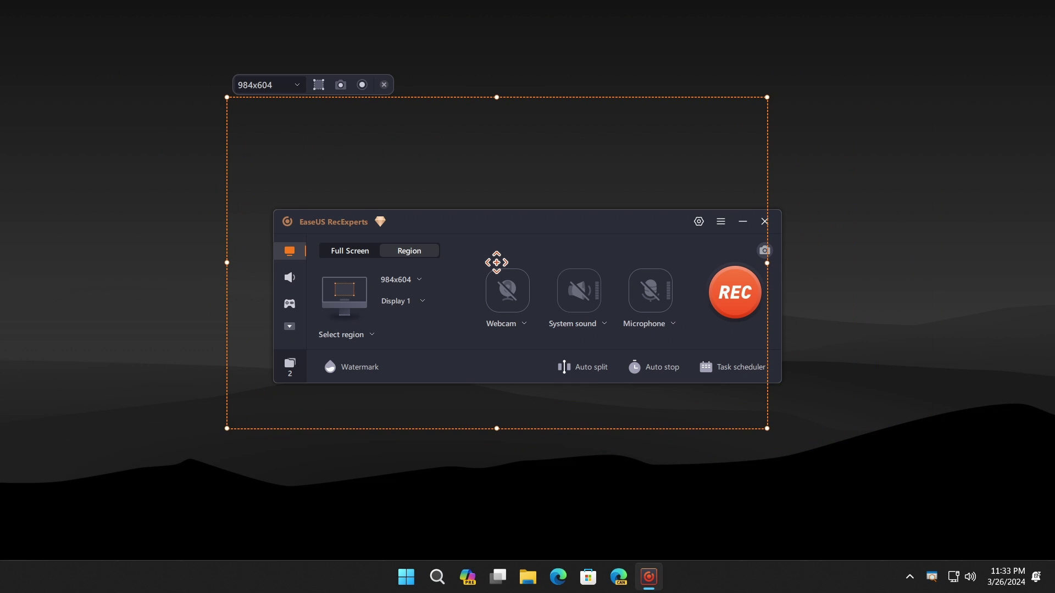
pyautogui.doubleClick(497, 262)
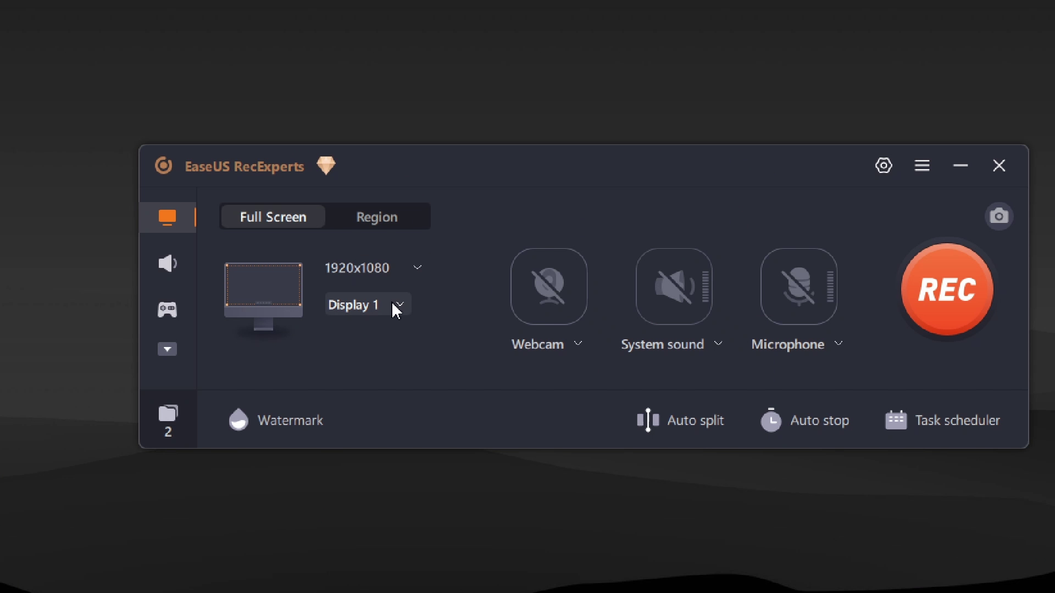
pyautogui.click(395, 311)
pyautogui.click(369, 329)
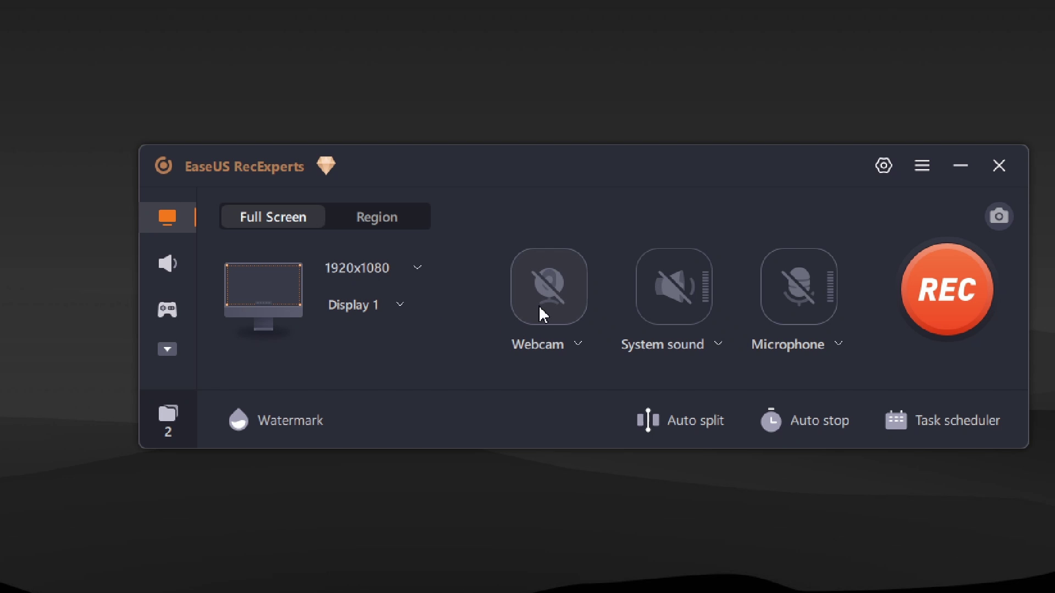
# Step: Enable and reposition the webcam overlay, with 1920*1080 resolution and Circle display shape
pyautogui.click(556, 296)
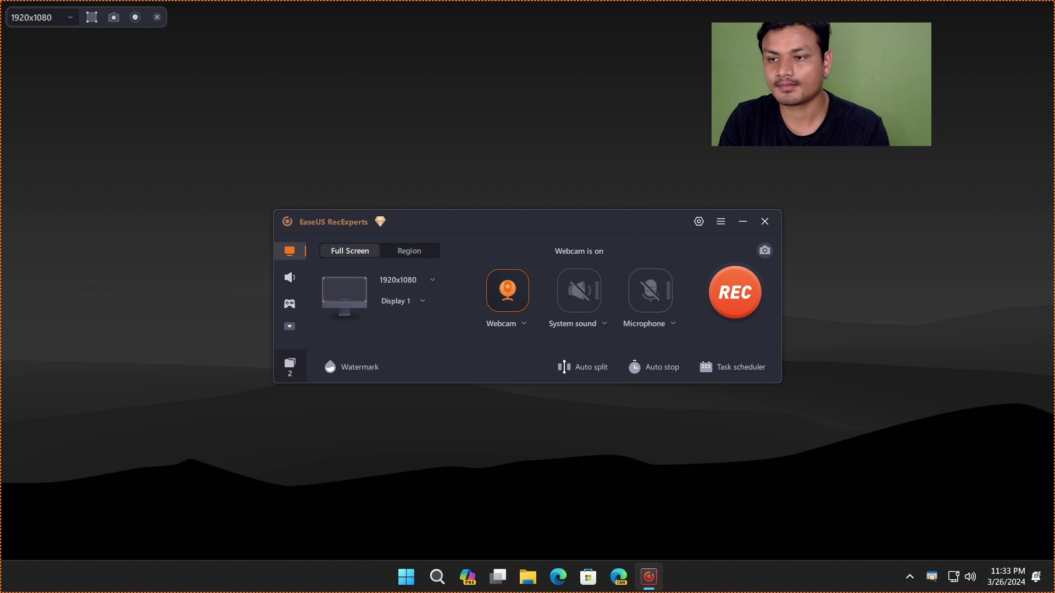
pyautogui.moveTo(852, 52)
pyautogui.mouseDown()
pyautogui.moveTo(382, 69)
pyautogui.moveTo(774, 68)
pyautogui.moveTo(871, 55)
pyautogui.mouseUp()
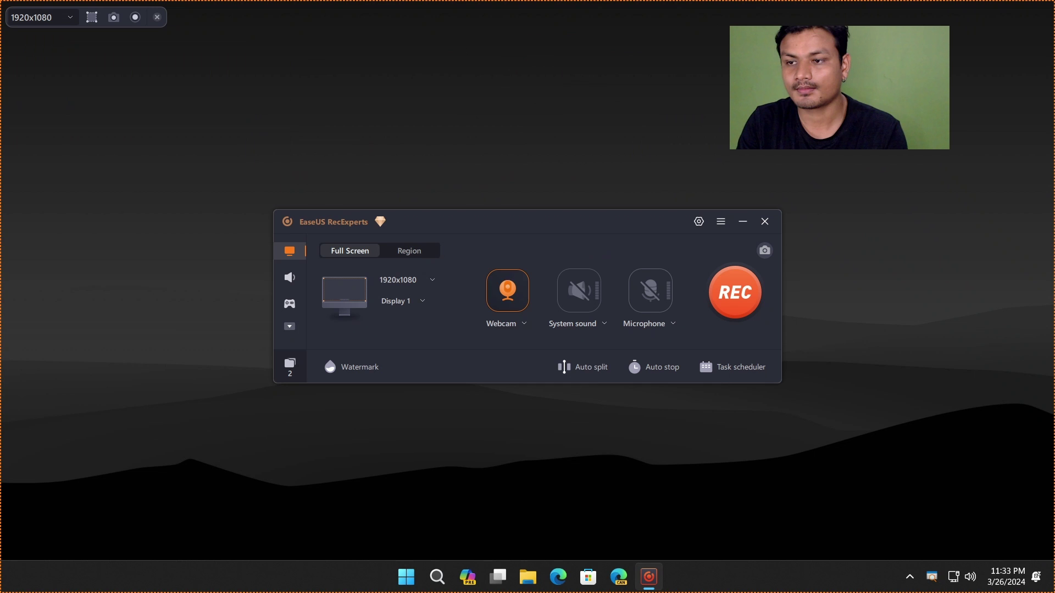
pyautogui.click(506, 323)
pyautogui.click(511, 374)
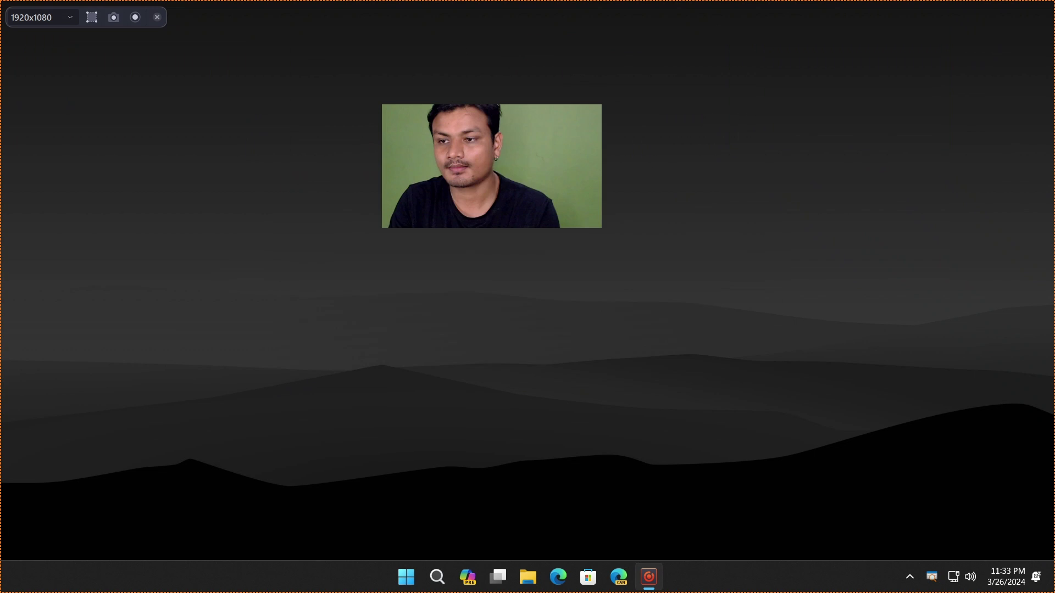
pyautogui.click(595, 317)
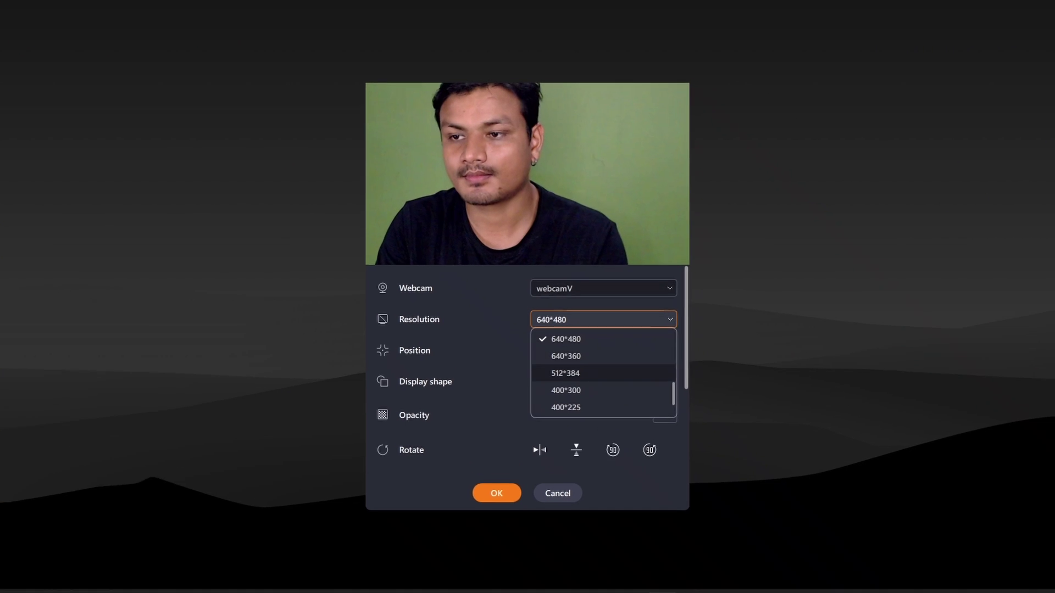
pyautogui.scroll(-2, 596, 355)
pyautogui.click(578, 421)
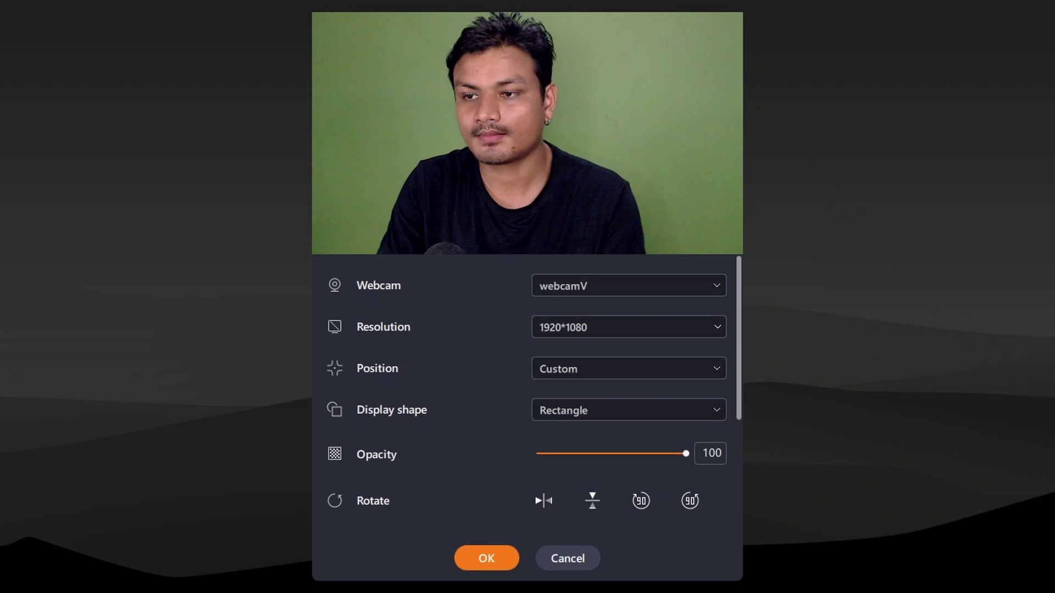
pyautogui.click(628, 409)
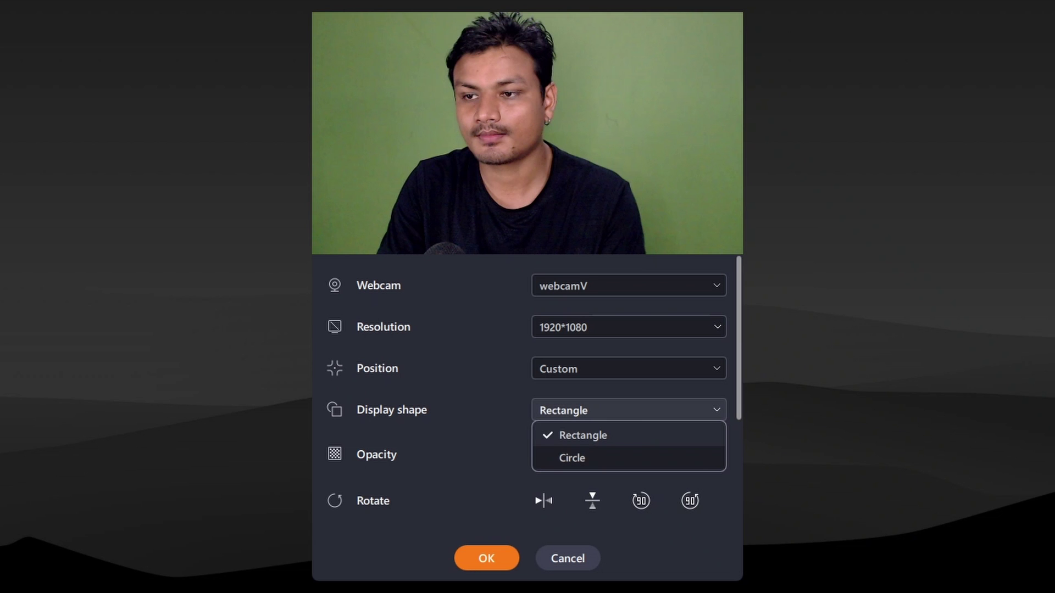
pyautogui.click(572, 457)
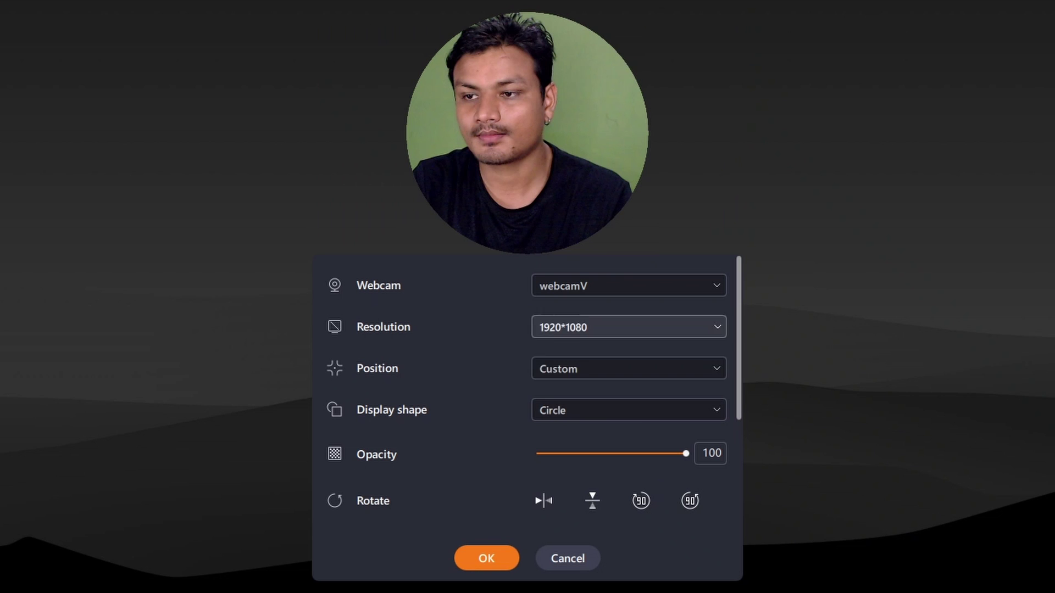
pyautogui.moveTo(686, 453)
pyautogui.mouseDown()
pyautogui.moveTo(552, 454)
pyautogui.moveTo(683, 454)
pyautogui.mouseUp()
pyautogui.scroll(-2, 683, 454)
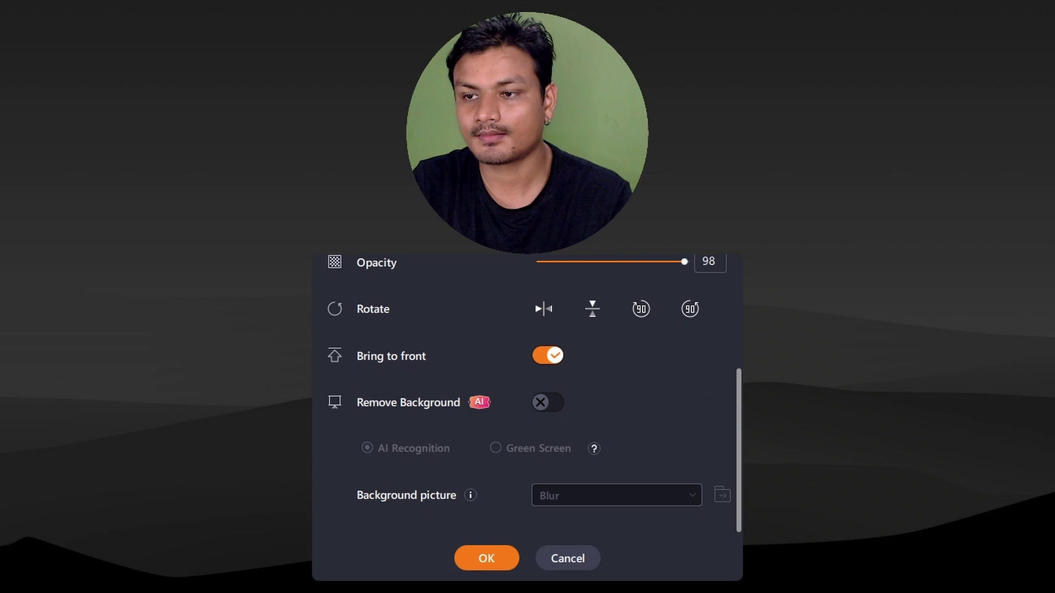
# Step: Turn on AI Recognition background removal with Background picture None, and confirm with OK
pyautogui.click(547, 402)
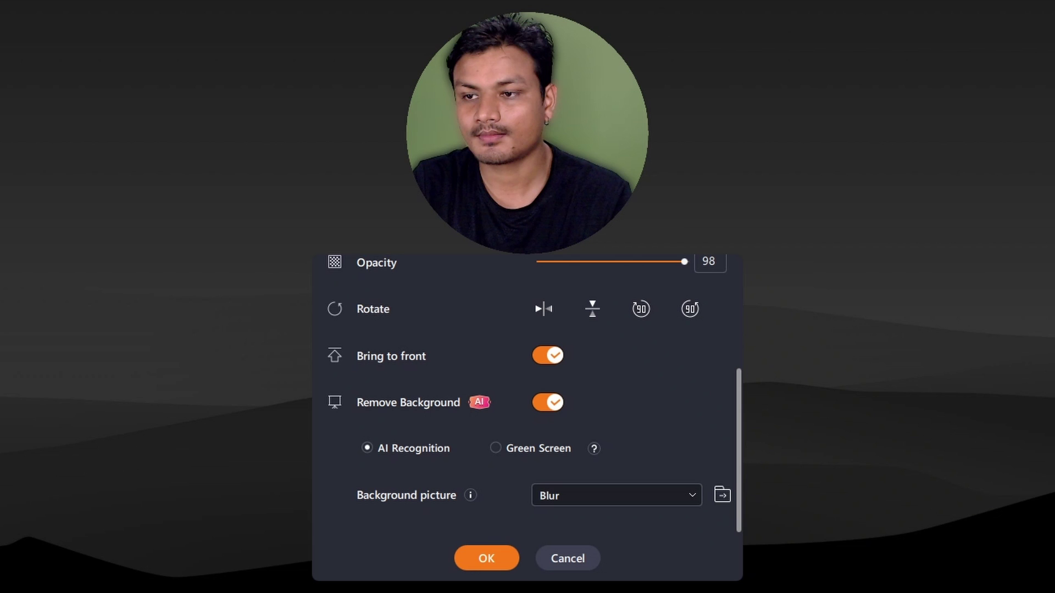
pyautogui.click(496, 447)
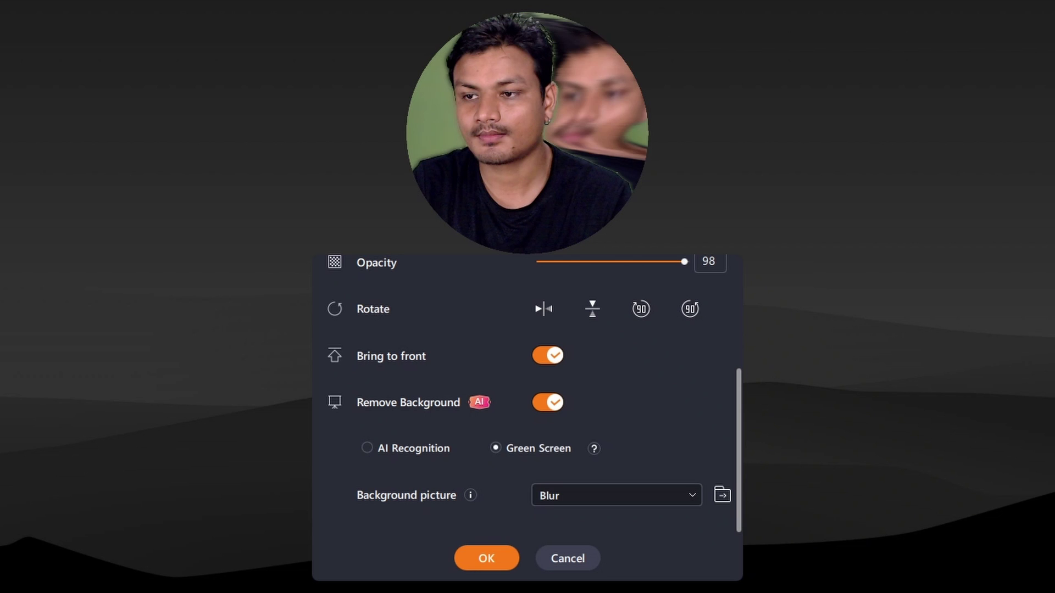
pyautogui.click(368, 447)
pyautogui.click(617, 496)
pyautogui.scroll(-1, 617, 436)
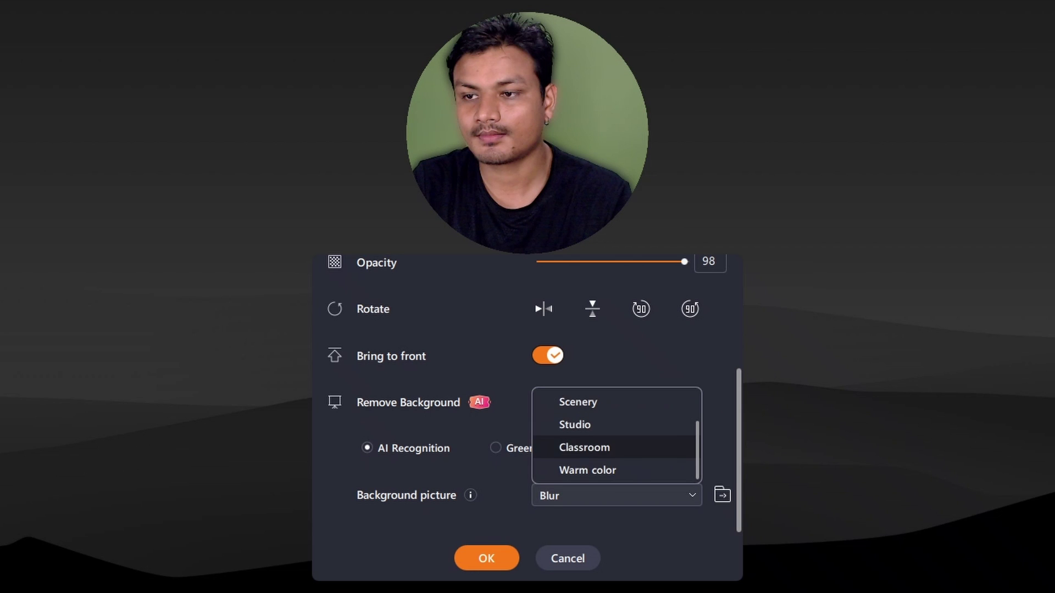
pyautogui.click(574, 424)
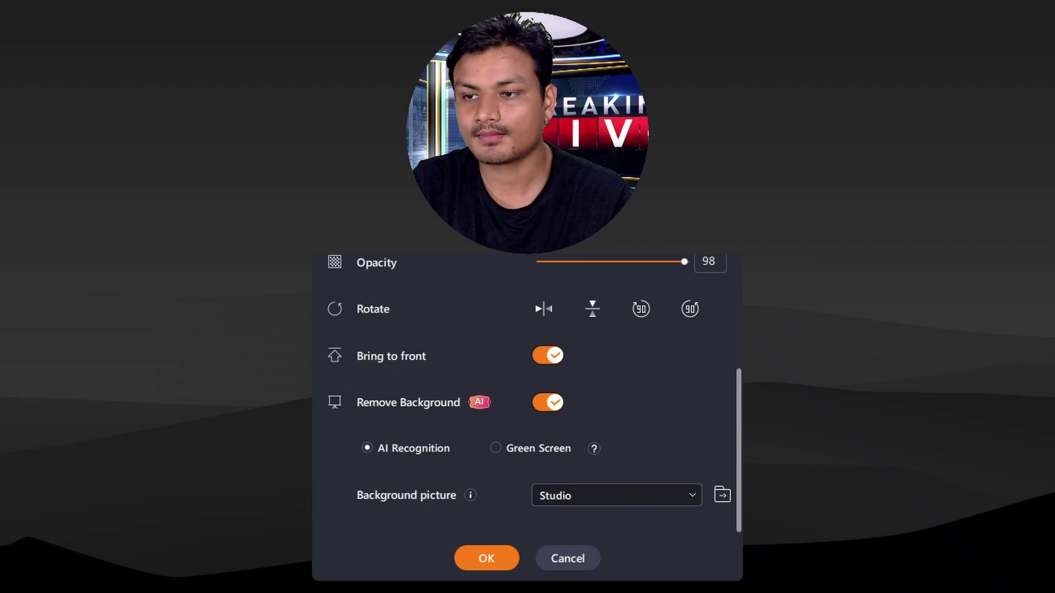
pyautogui.click(617, 495)
pyautogui.scroll(2, 617, 436)
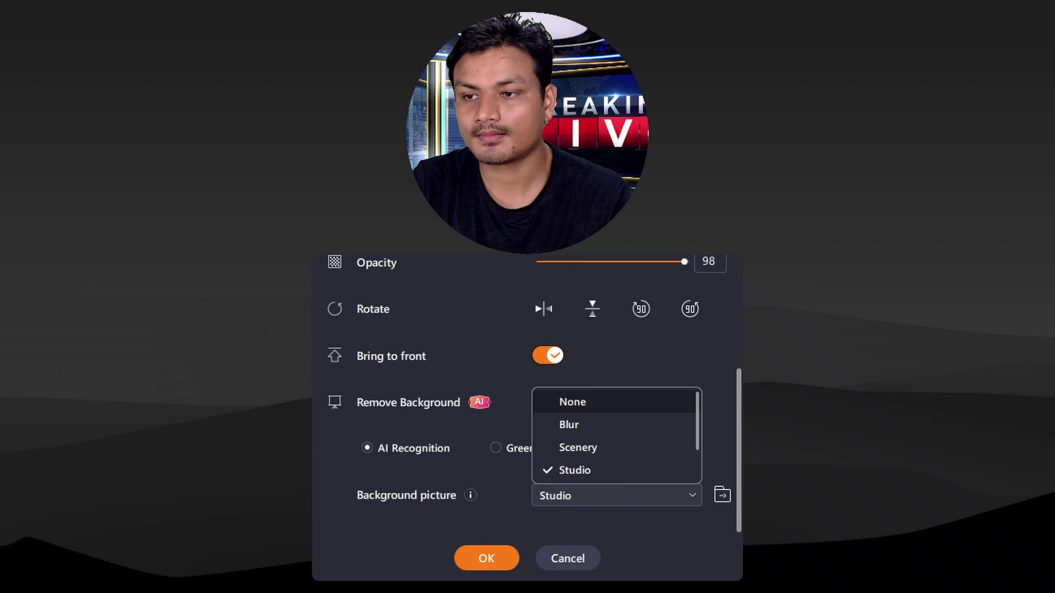
pyautogui.click(572, 402)
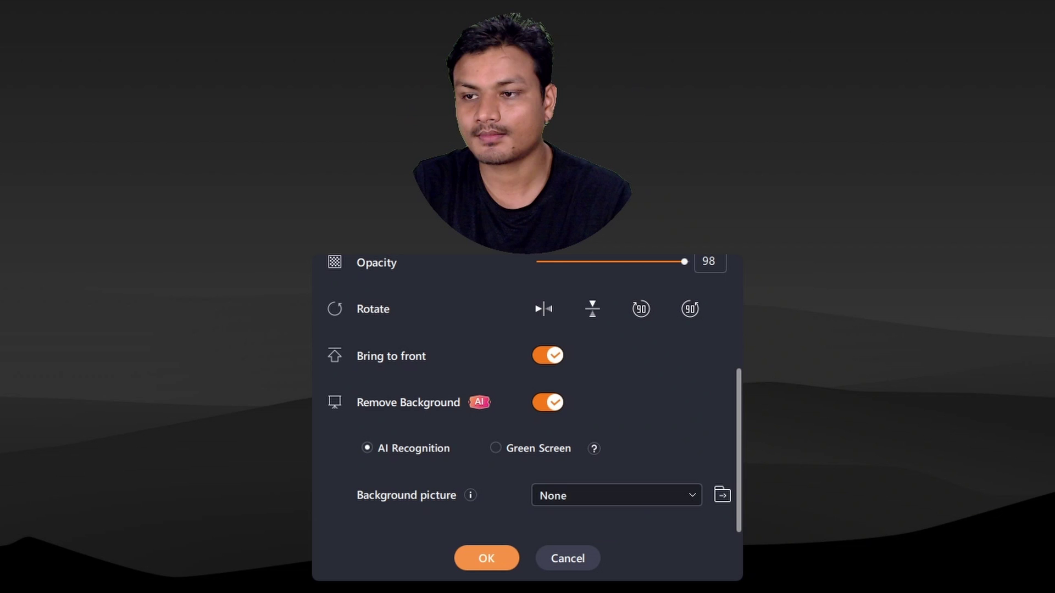
pyautogui.click(487, 558)
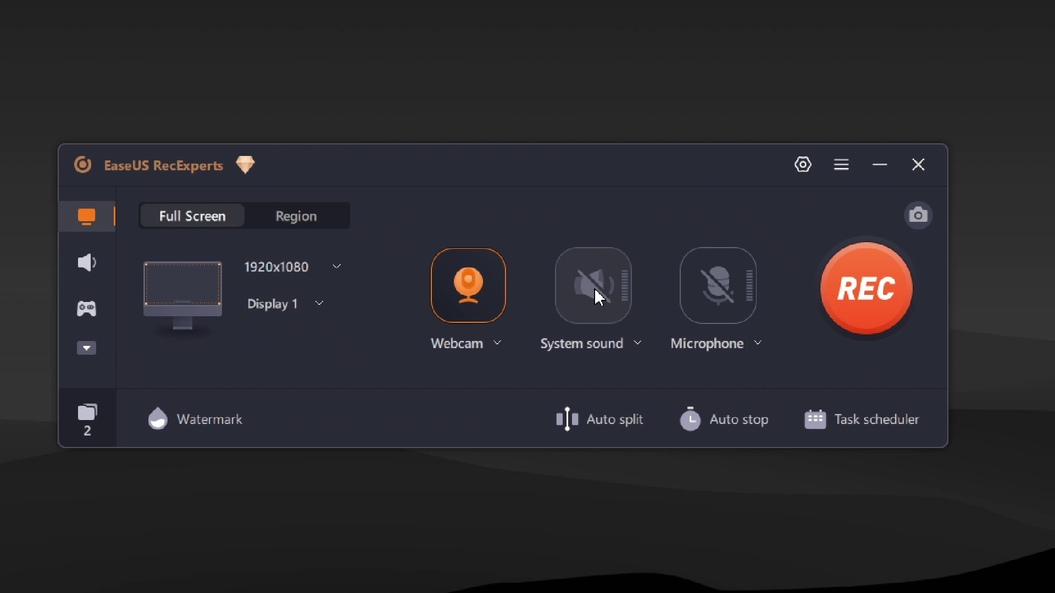
# Step: Enable system sound, then switch the microphone on and back off
pyautogui.click(595, 297)
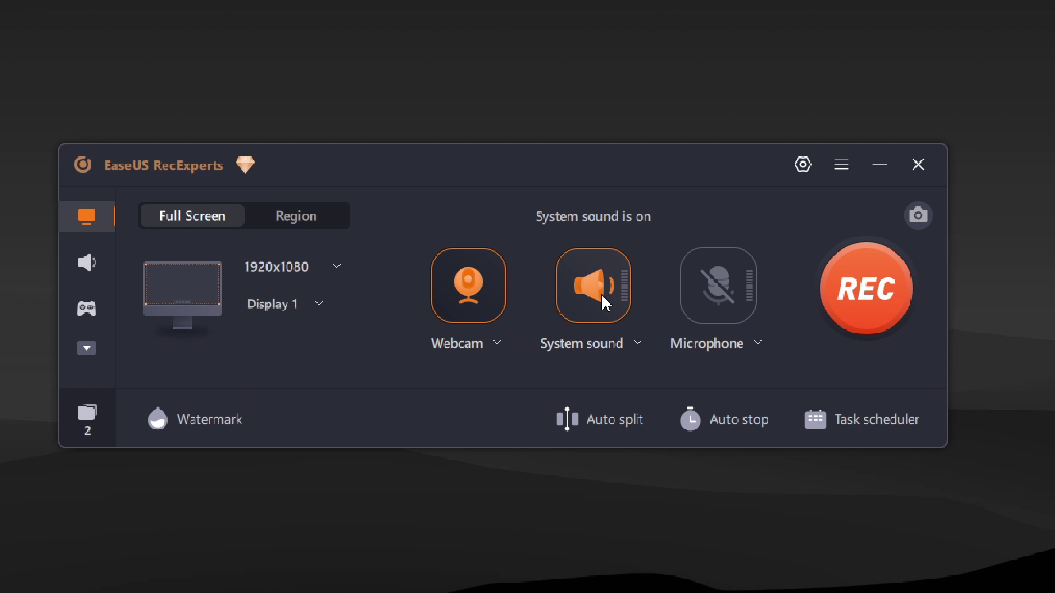
pyautogui.click(720, 292)
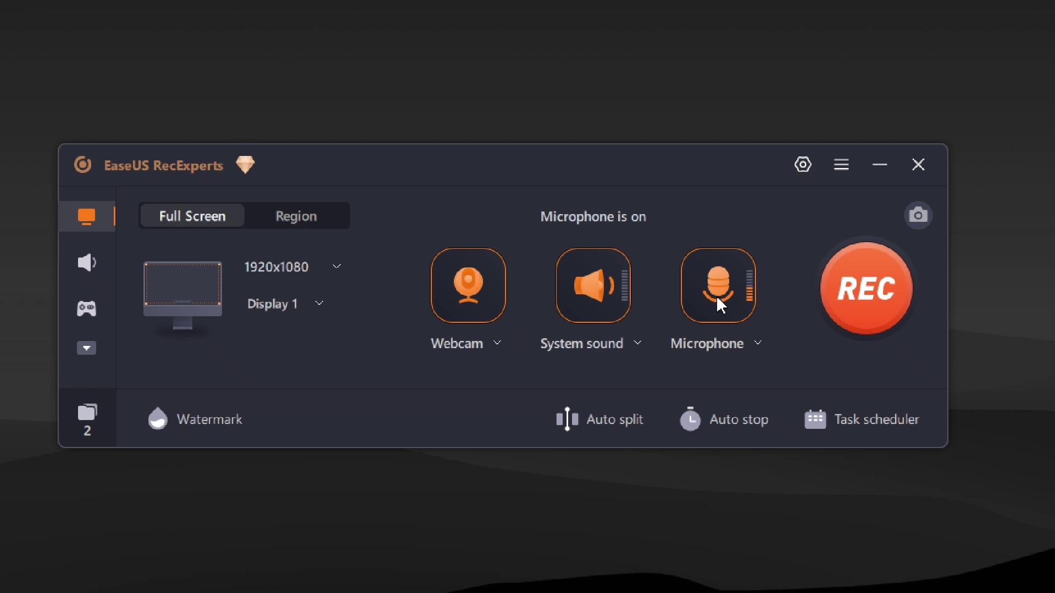
pyautogui.click(717, 299)
# Step: Dismiss the watermark options, and cancel out of Auto split after toggling it on
pyautogui.click(186, 363)
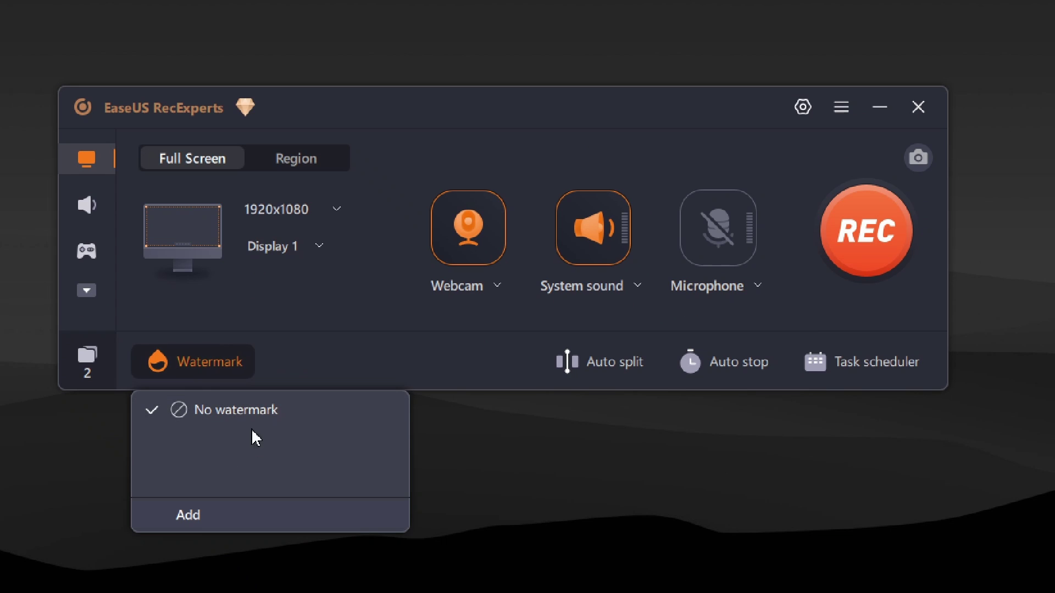
pyautogui.click(463, 370)
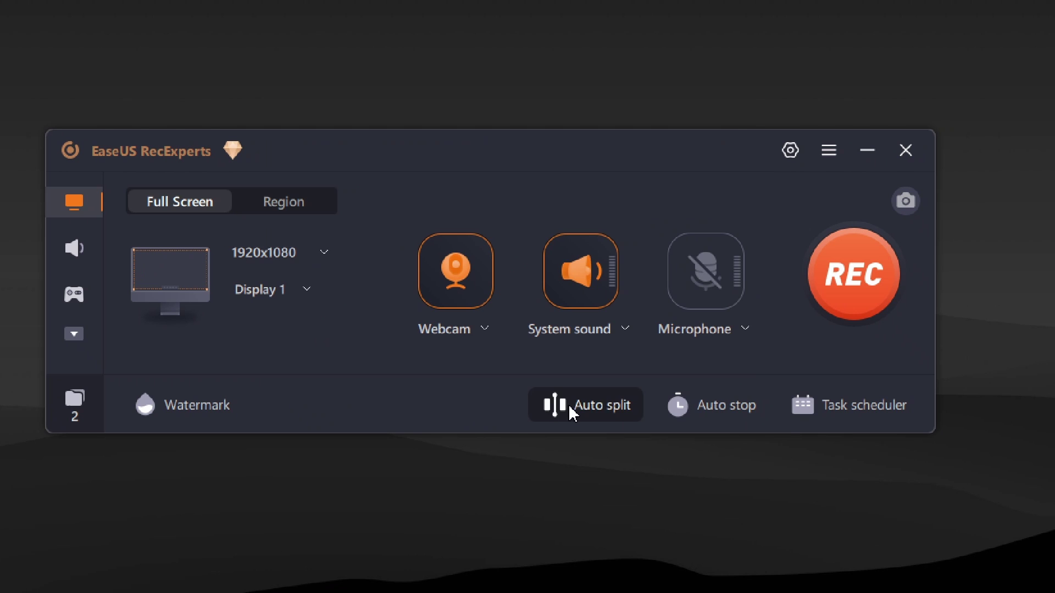
pyautogui.click(586, 413)
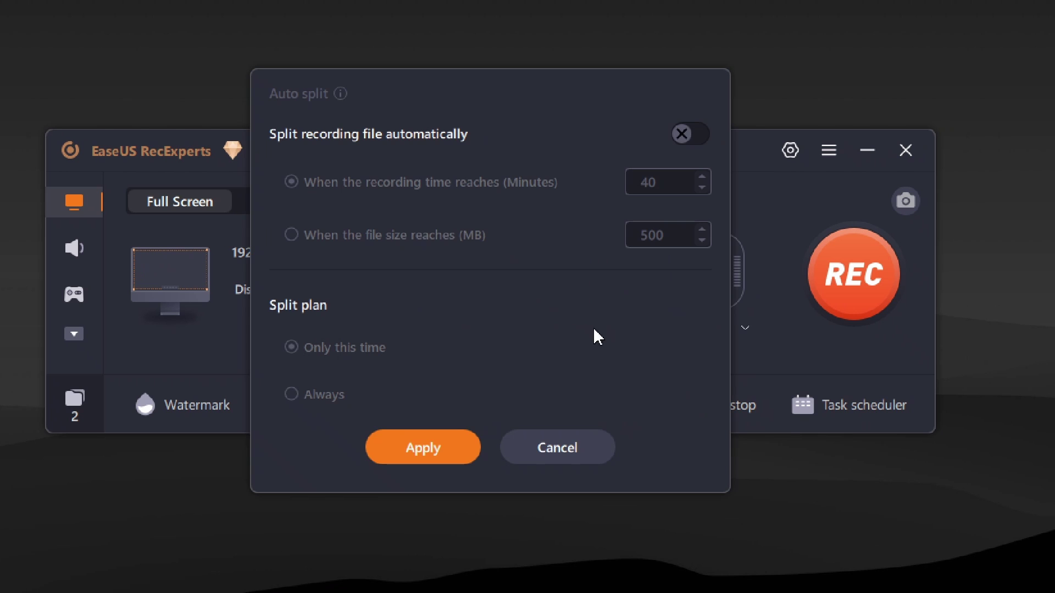
pyautogui.click(686, 133)
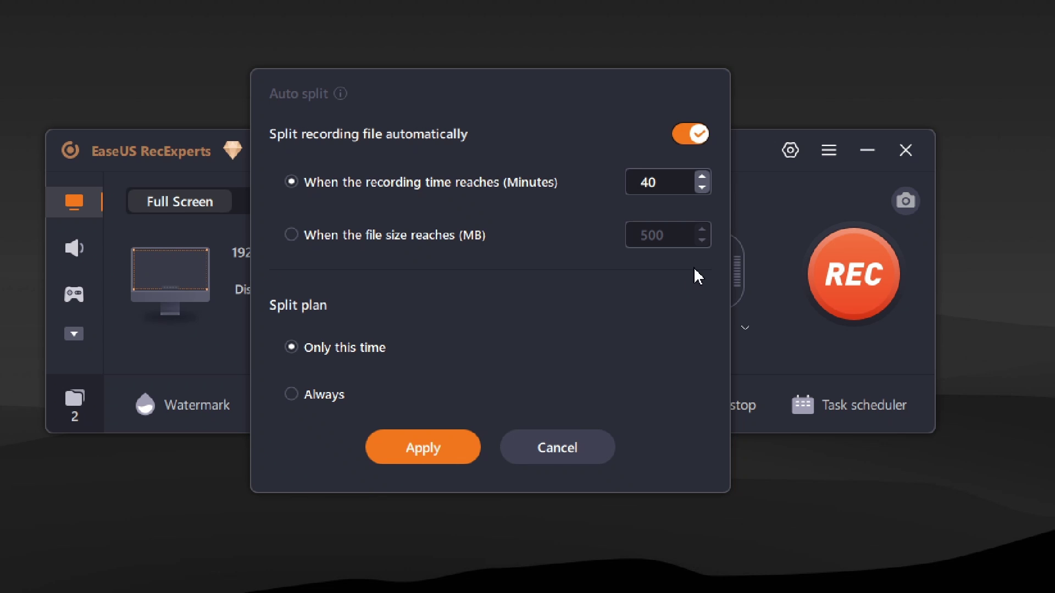
pyautogui.click(557, 449)
# Step: Cancel out of Auto stop after toggling it, then start a New Task in Task scheduler
pyautogui.click(744, 410)
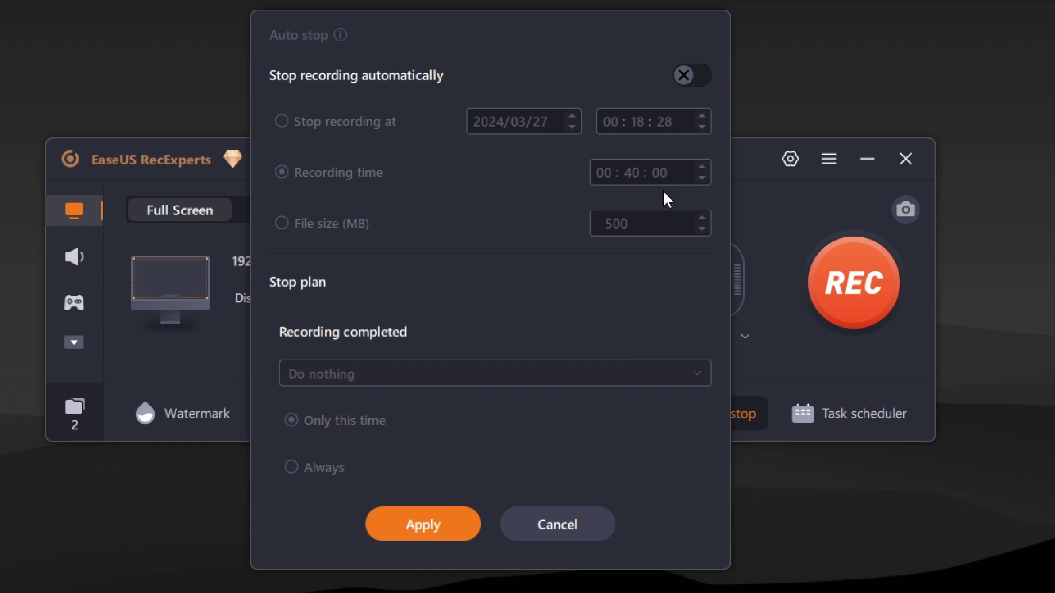
pyautogui.click(692, 94)
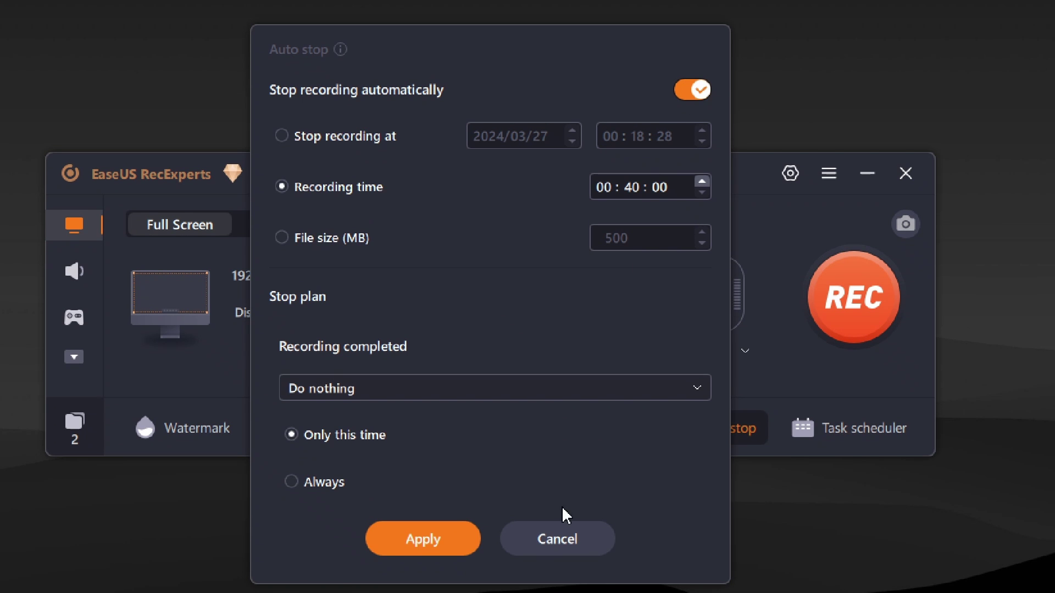
pyautogui.click(561, 536)
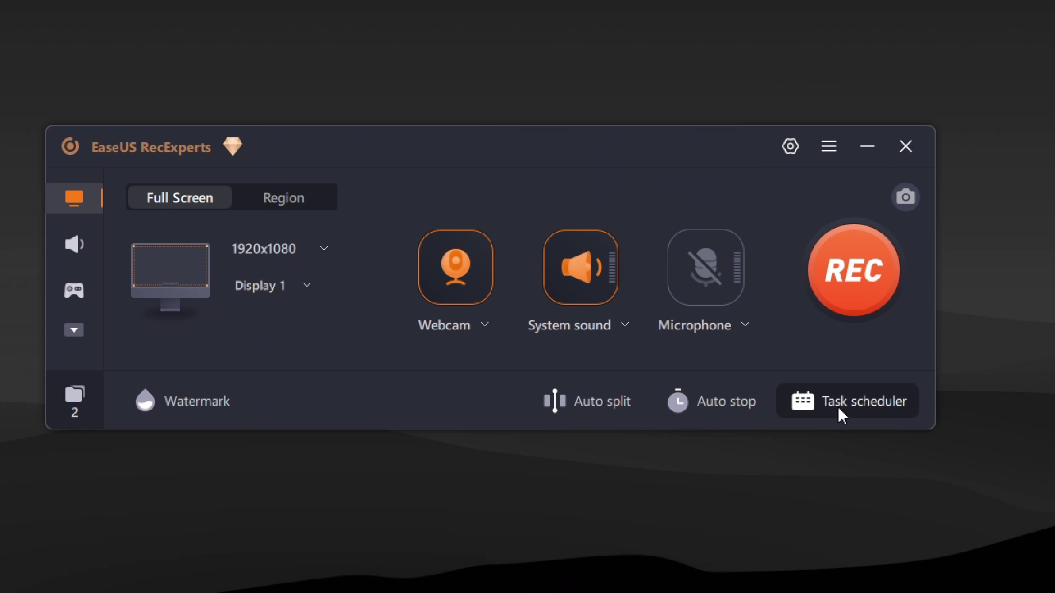
pyautogui.click(841, 414)
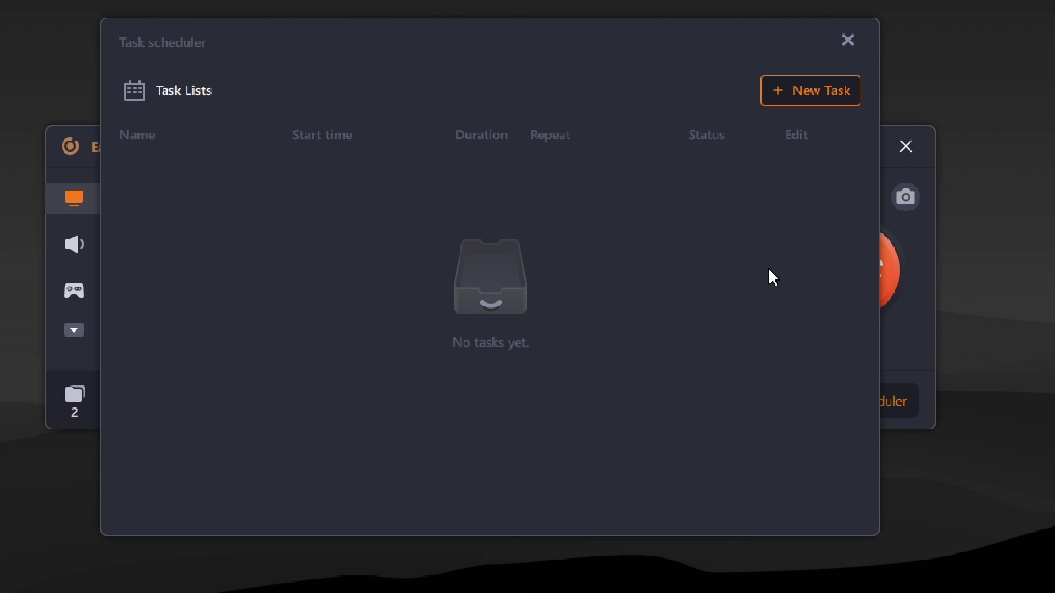
pyautogui.click(765, 99)
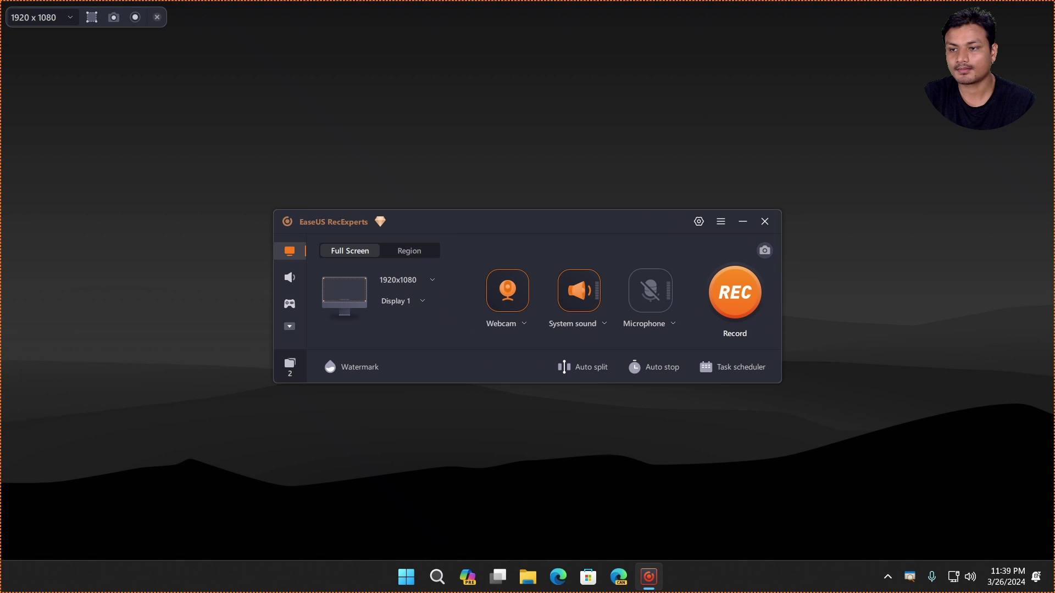
# Step: Start recording with F9, continuing past the Confirm dialog showing webcam and system sound on
pyautogui.press('F9')
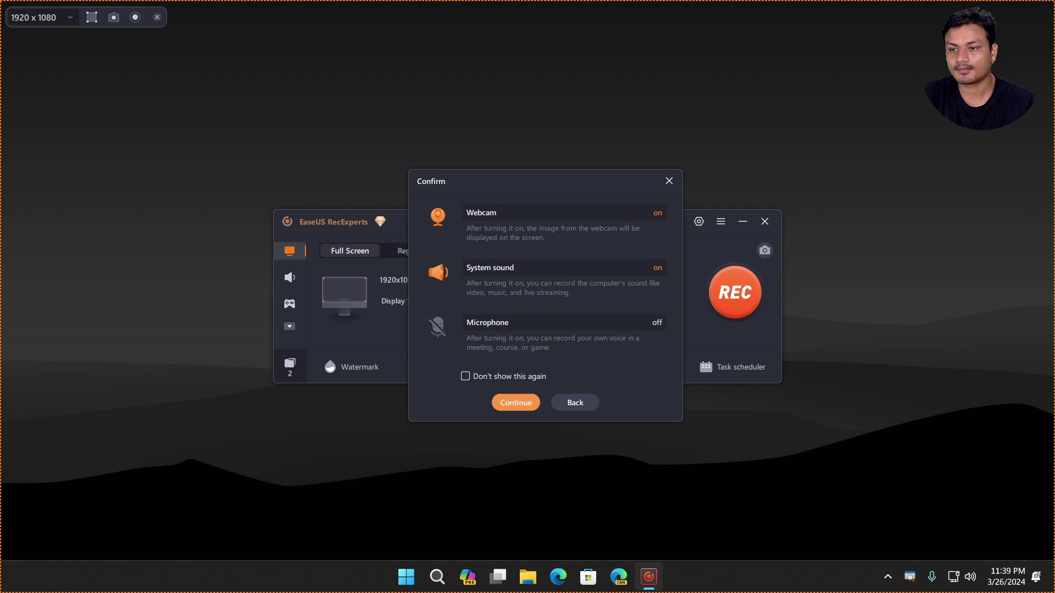
pyautogui.click(516, 402)
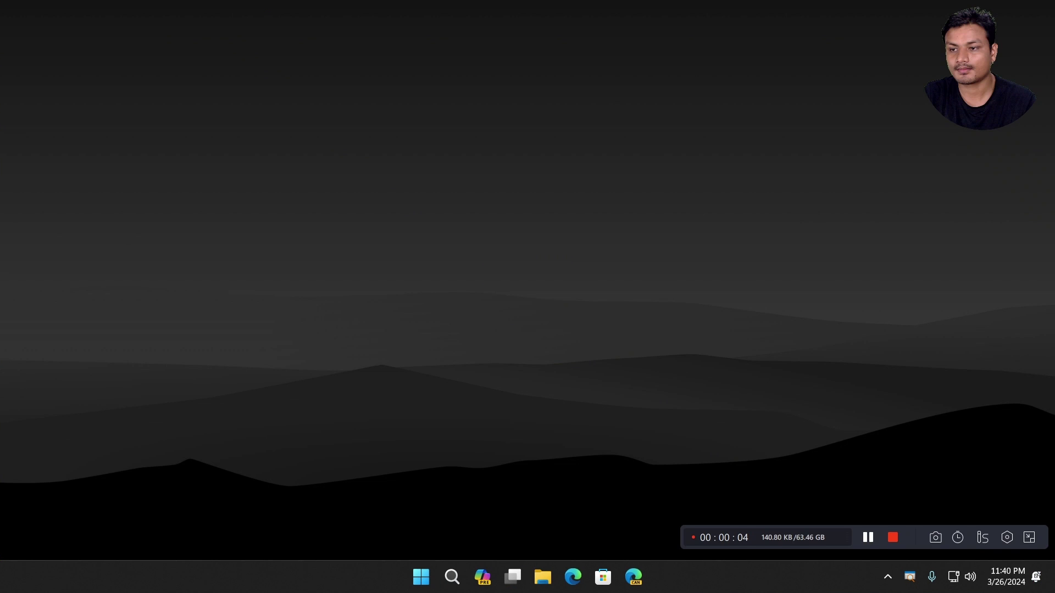
# Step: Drag the floating recording control bar from the bottom-right corner to the top centre
pyautogui.moveTo(726, 537); pyautogui.dragTo(434, 335)
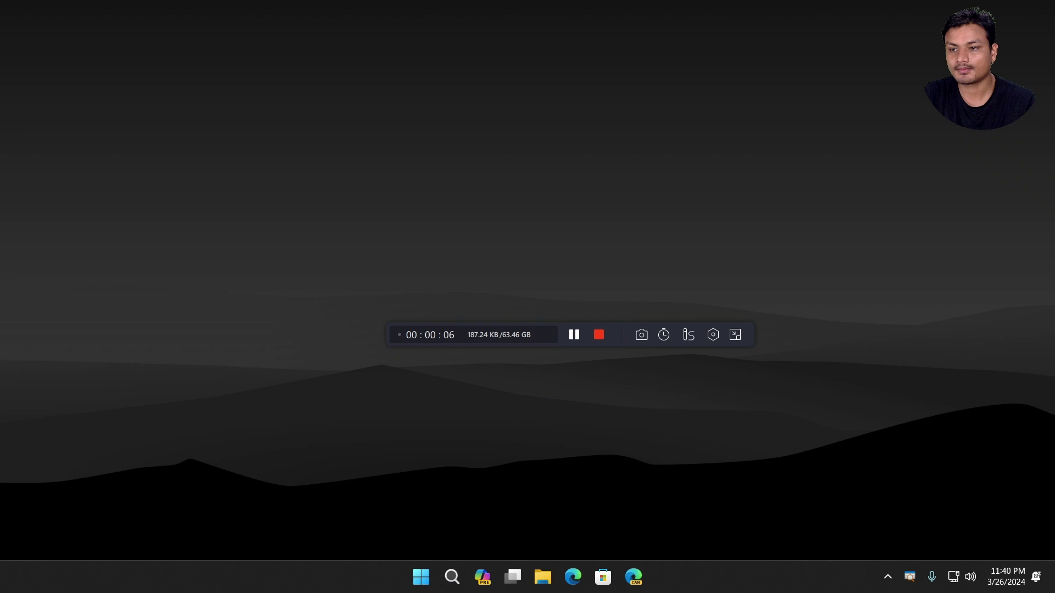
pyautogui.moveTo(434, 335); pyautogui.dragTo(377, 67)
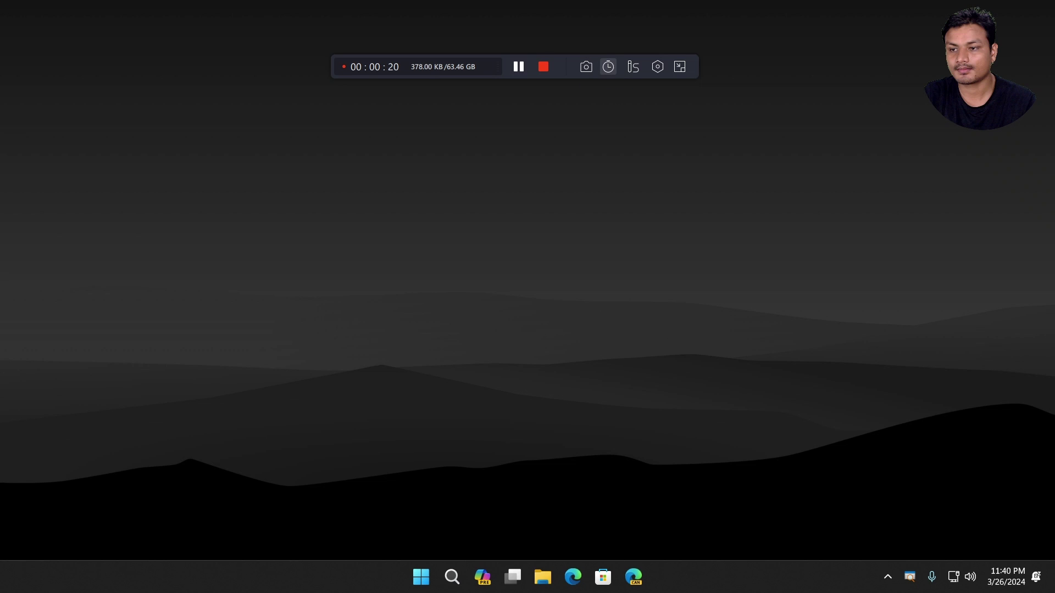
pyautogui.moveTo(382, 67); pyautogui.dragTo(379, 47)
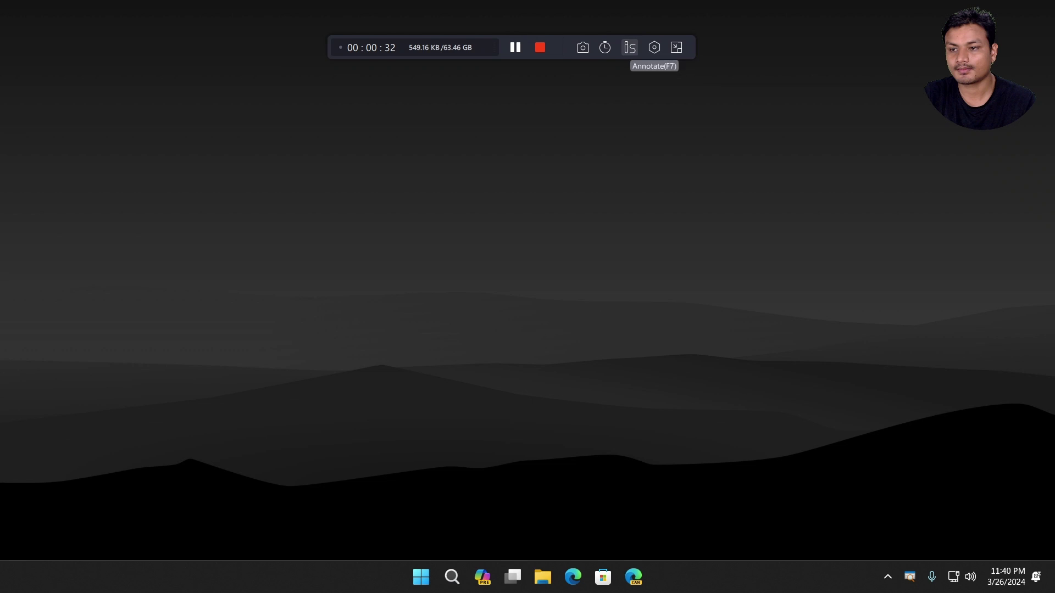
# Step: Open the annotation tools and draw an arrow, a freehand curve and a rectangle
pyautogui.click(630, 47)
pyautogui.moveTo(191, 205); pyautogui.dragTo(596, 279)
pyautogui.moveTo(297, 160); pyautogui.dragTo(680, 283)
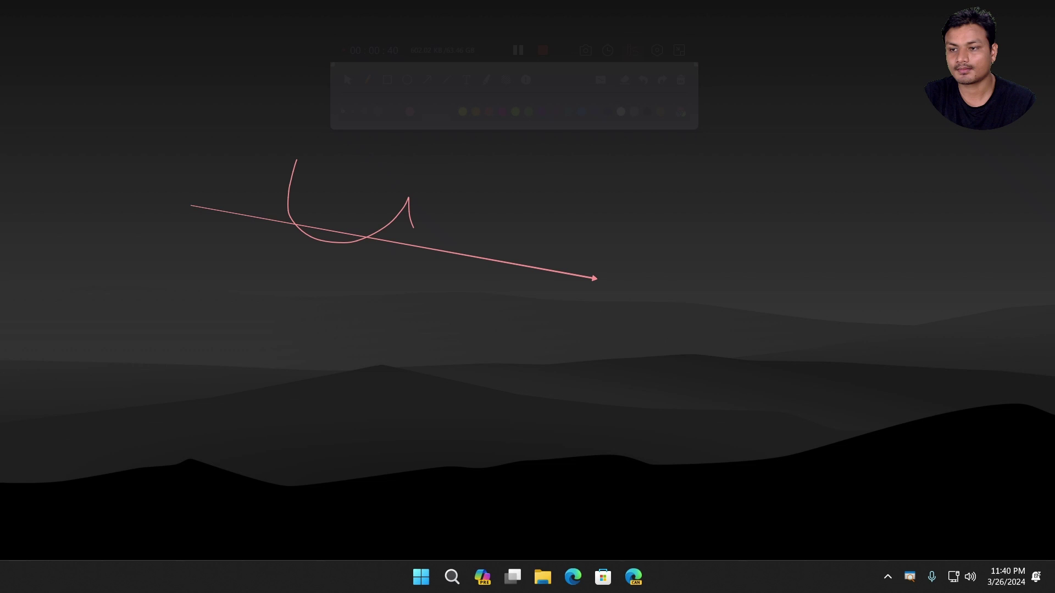
pyautogui.click(387, 79)
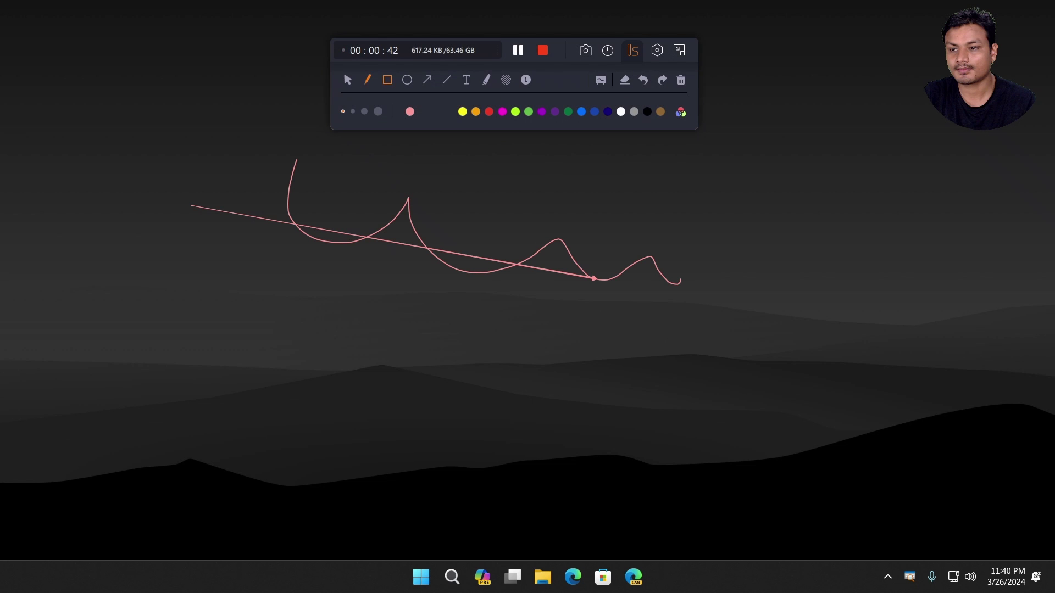
pyautogui.moveTo(200, 226); pyautogui.dragTo(443, 424)
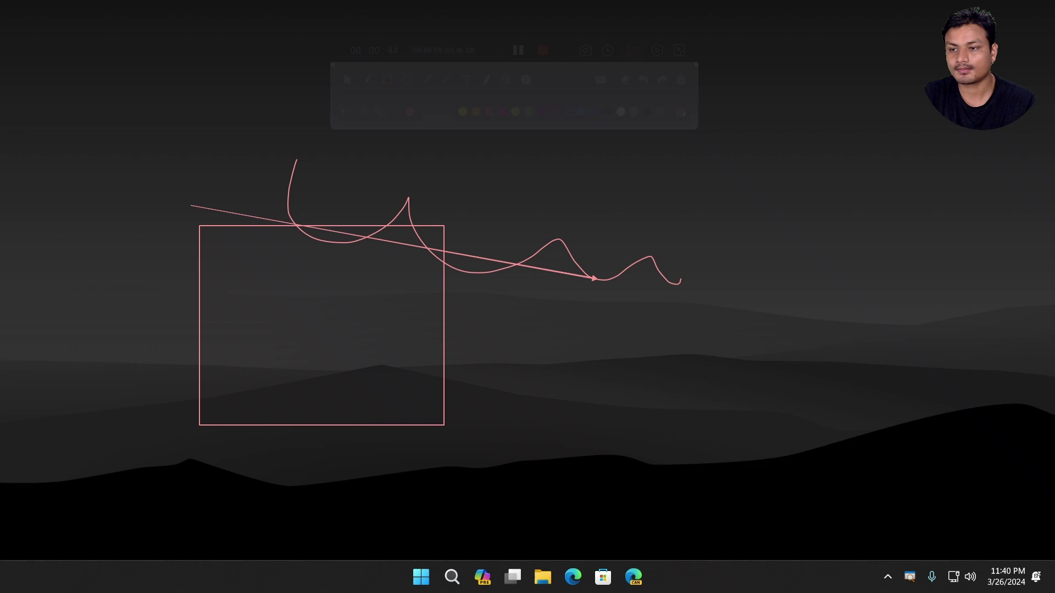
# Step: Add an ellipse, an upward arrow and a 'hello' label inside the rectangle
pyautogui.click(406, 79)
pyautogui.moveTo(503, 305); pyautogui.dragTo(706, 367)
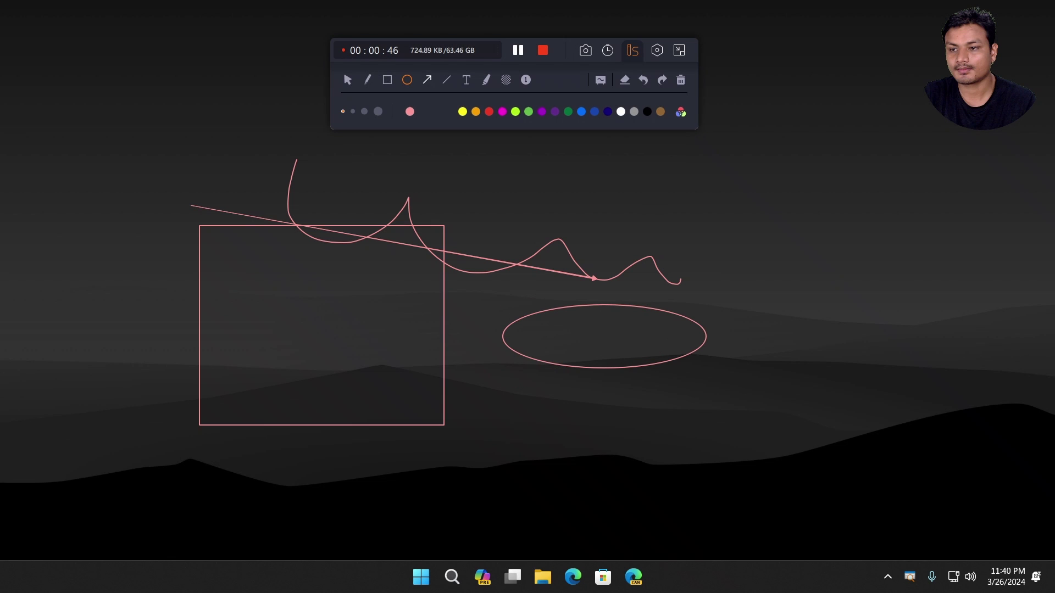
pyautogui.click(428, 79)
pyautogui.moveTo(476, 456); pyautogui.dragTo(517, 193)
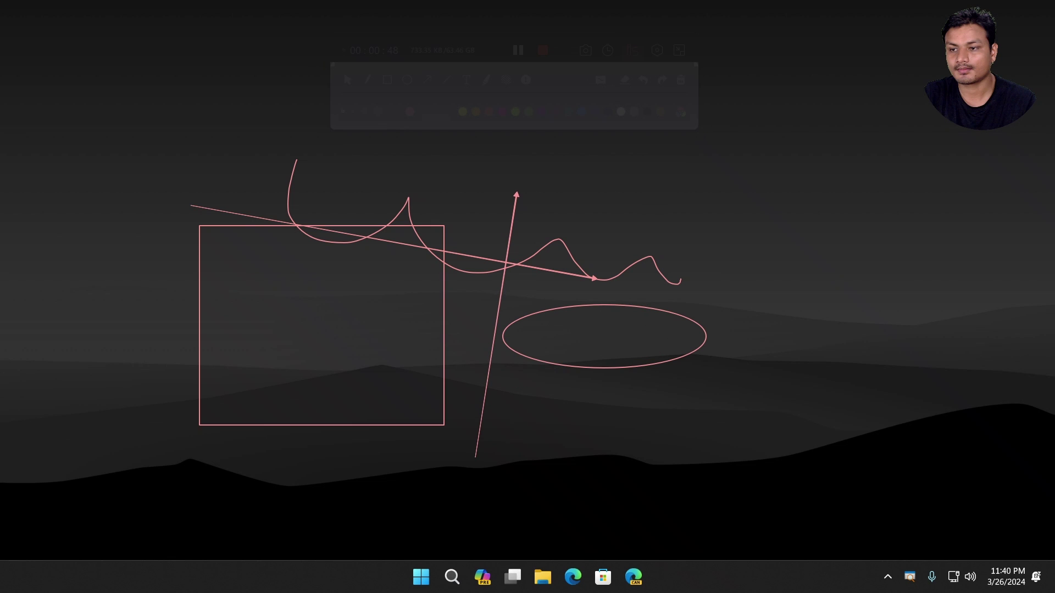
pyautogui.click(241, 307)
pyautogui.write('hell')
pyautogui.write('o')
pyautogui.press('Escape')
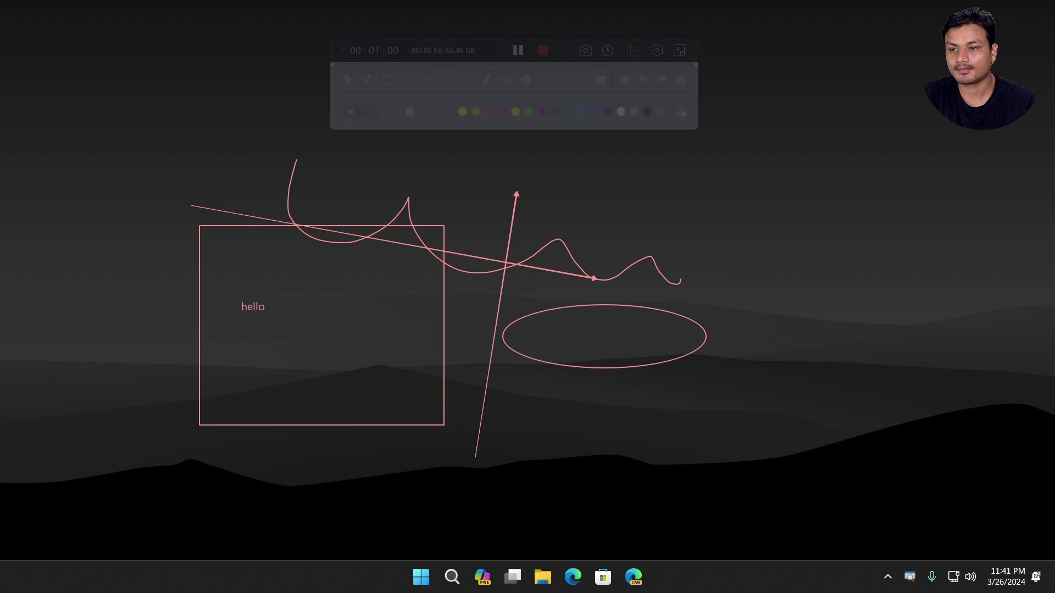
pyautogui.moveTo(461, 49); pyautogui.dragTo(453, 65)
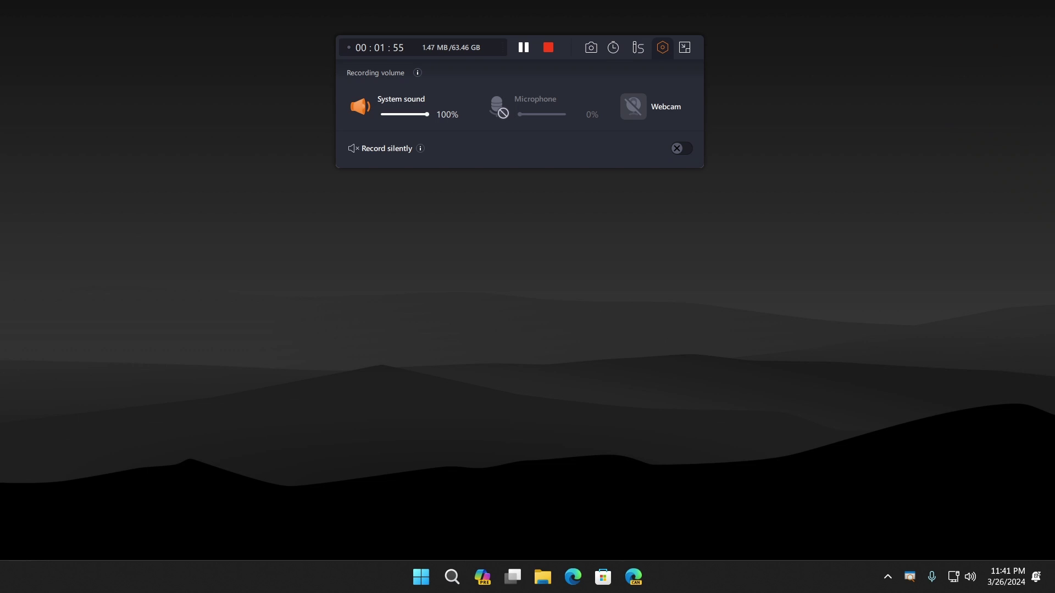
# Step: Toggle the webcam on and off, hide and restore the toolbar, then stop recording
pyautogui.click(633, 106)
pyautogui.click(634, 106)
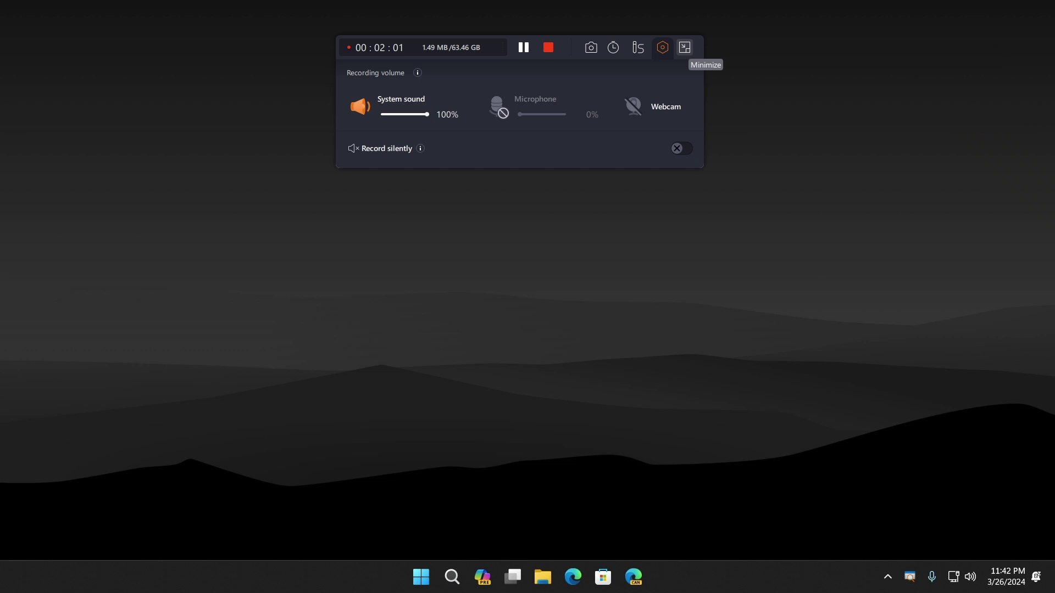
pyautogui.click(685, 47)
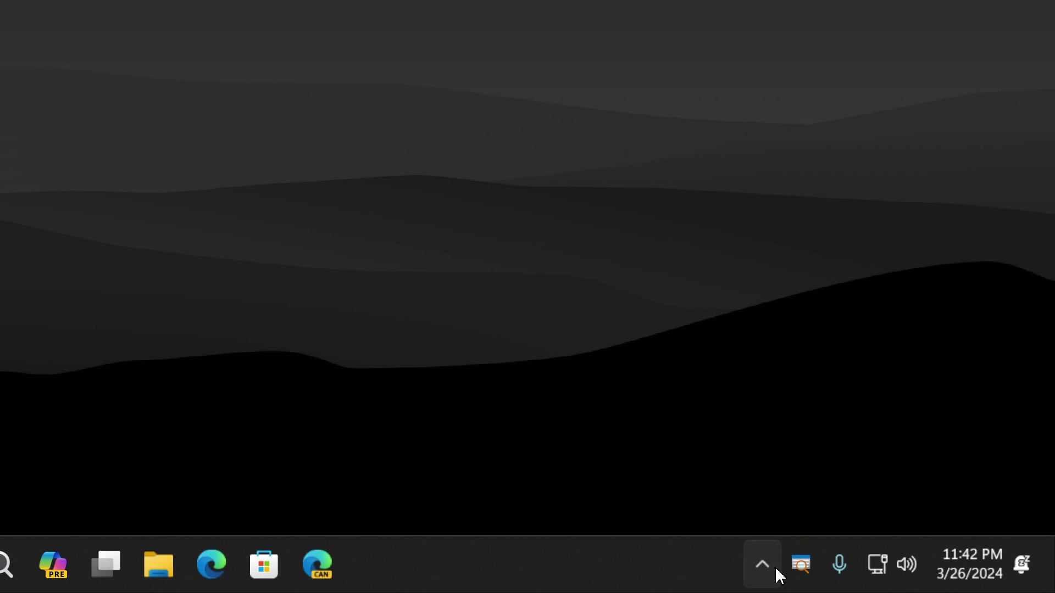
pyautogui.click(888, 577)
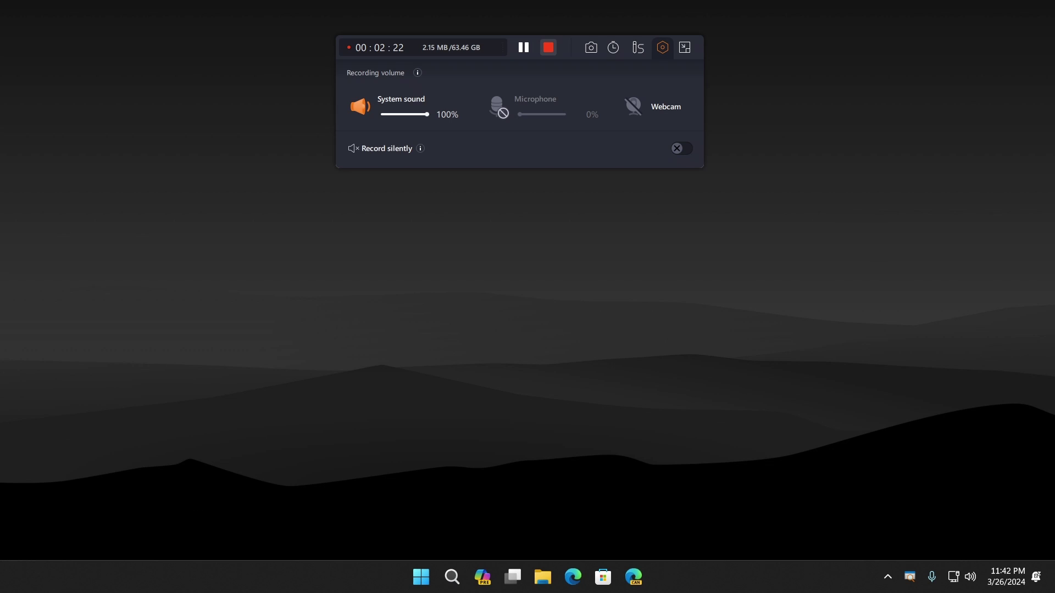
pyautogui.click(548, 47)
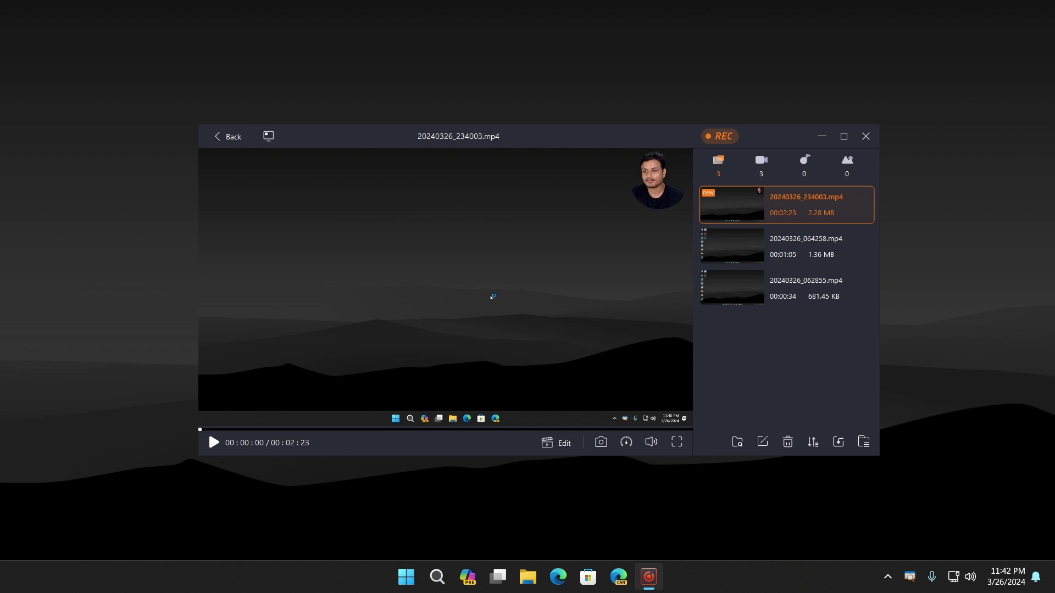
# Step: Play 20240326_234003.mp4 full screen and open its Trim/Compress/Extract audio edit menu
pyautogui.click(677, 441)
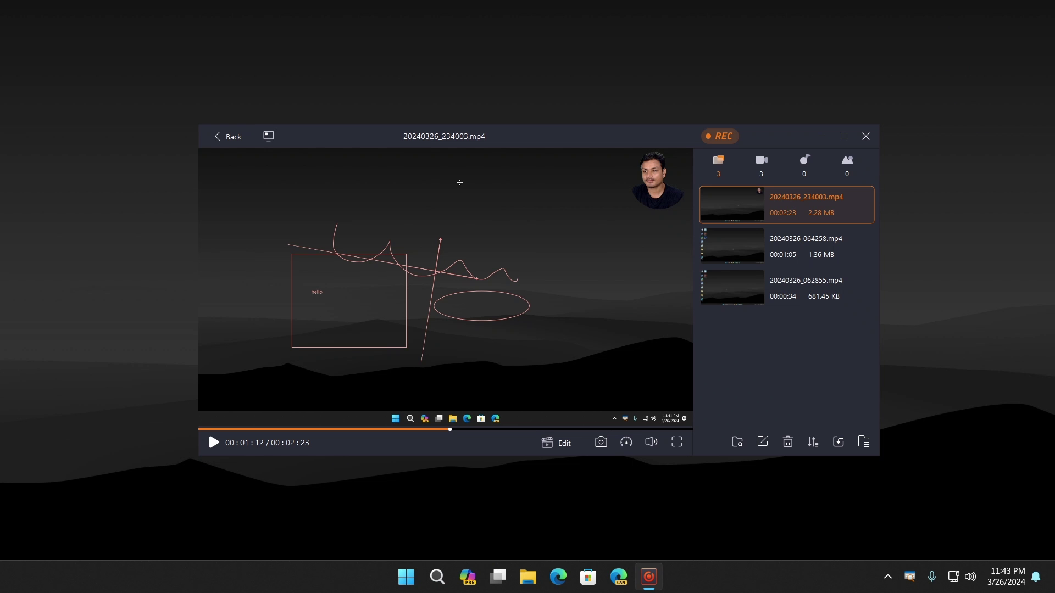
pyautogui.click(556, 443)
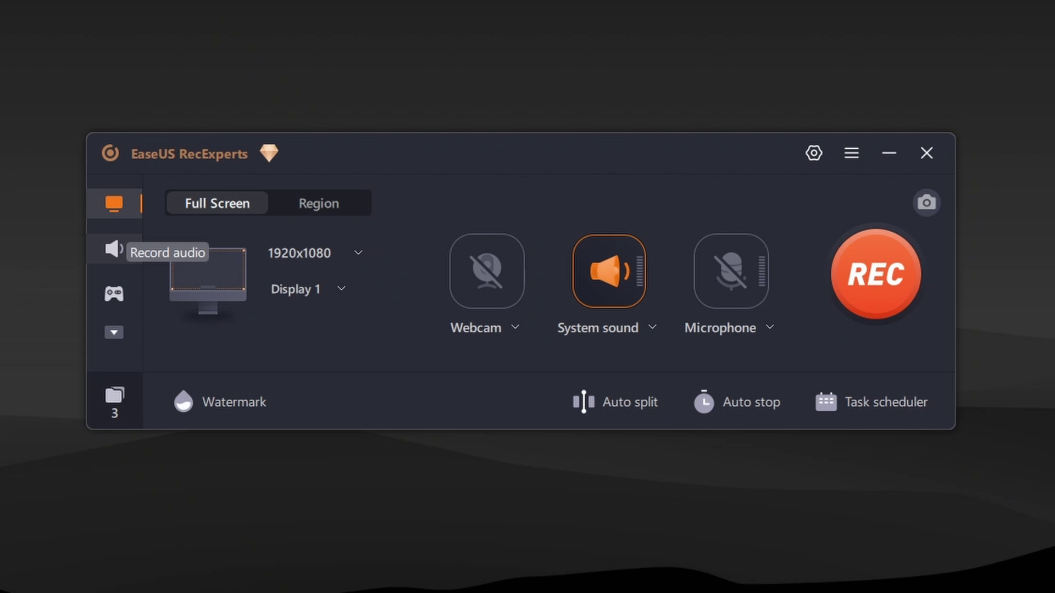
# Step: Visit audio-only and game modes, open and close Select Game, then return to screen mode
pyautogui.click(114, 250)
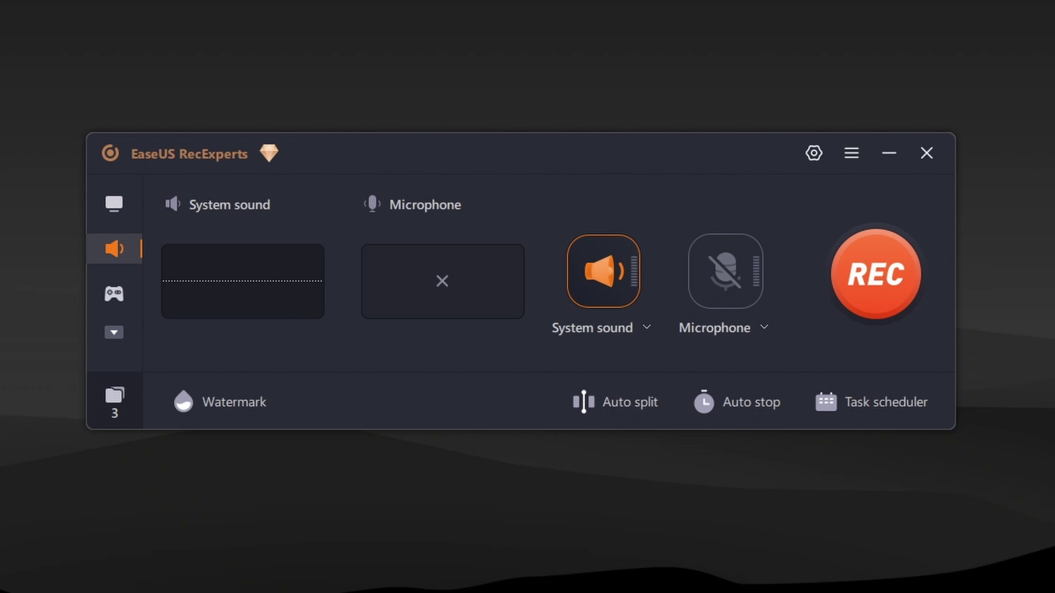
pyautogui.click(114, 294)
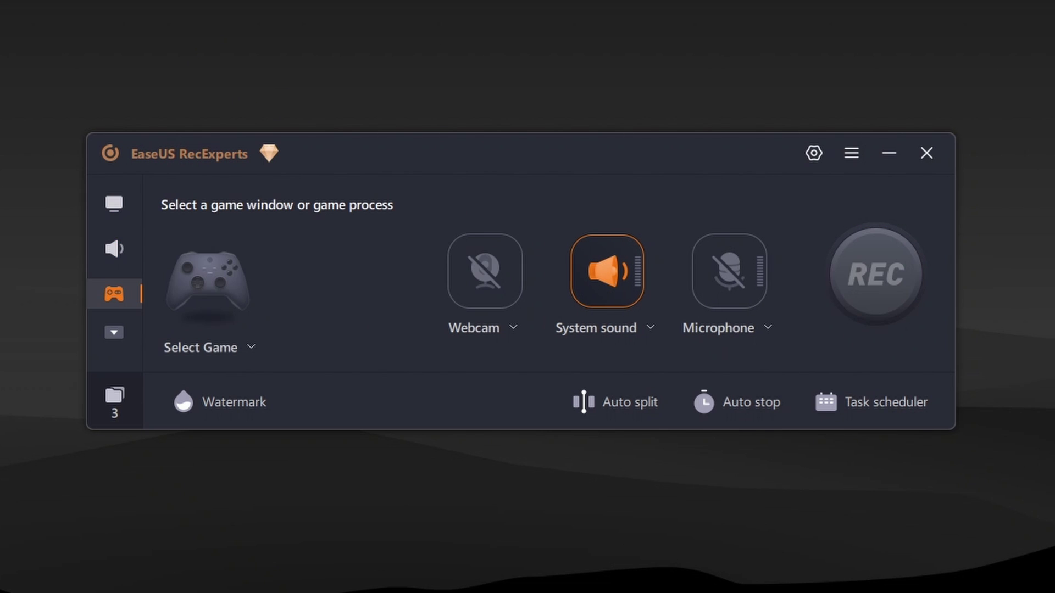
pyautogui.click(211, 347)
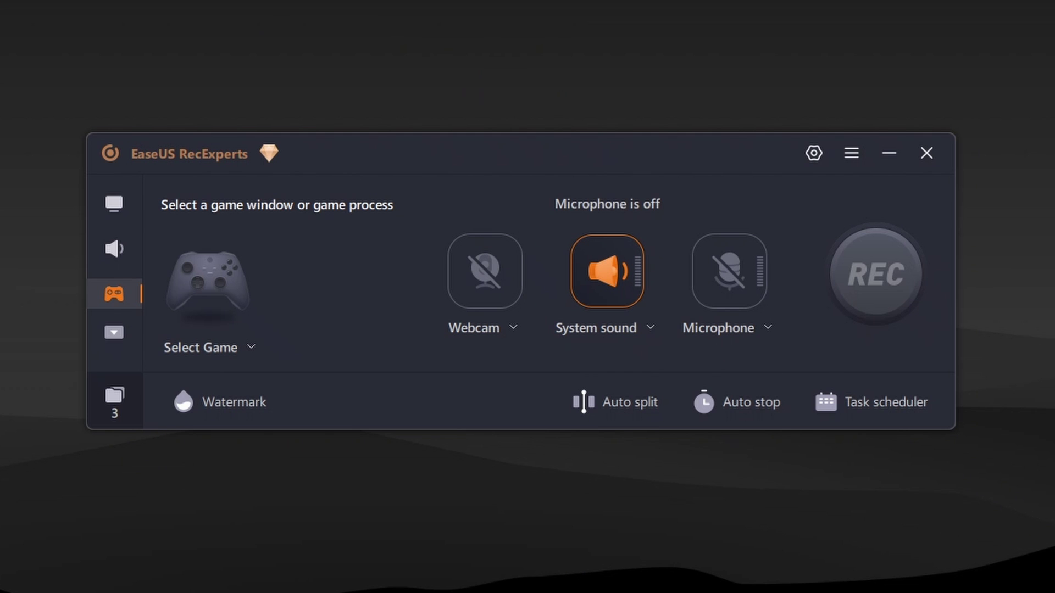
pyautogui.click(114, 332)
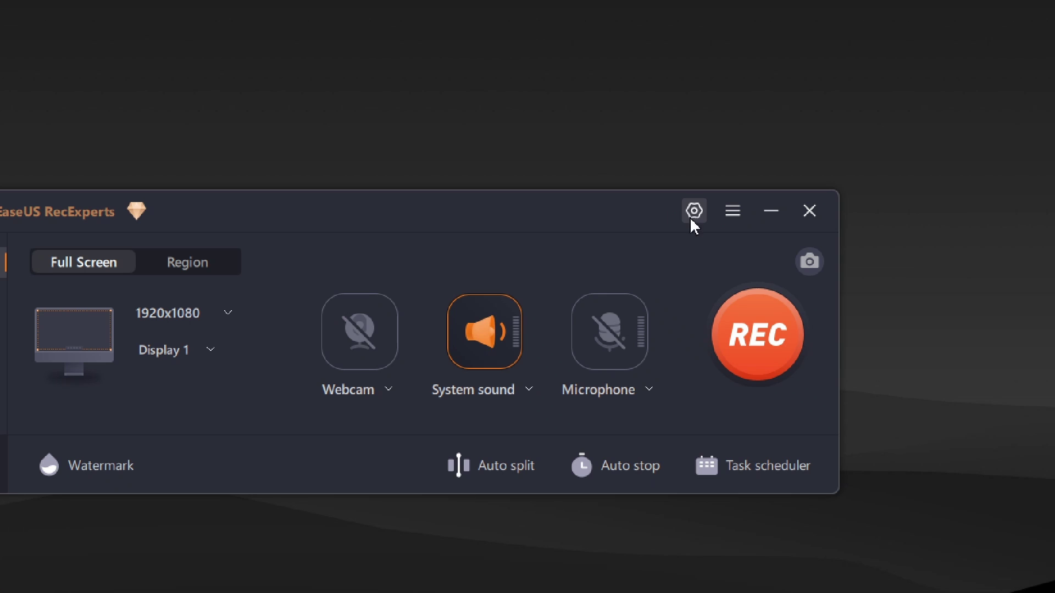
# Step: In Settings, browse the video output formats (MOV, FLV, MKV, AVI) and keep MP4
pyautogui.click(700, 219)
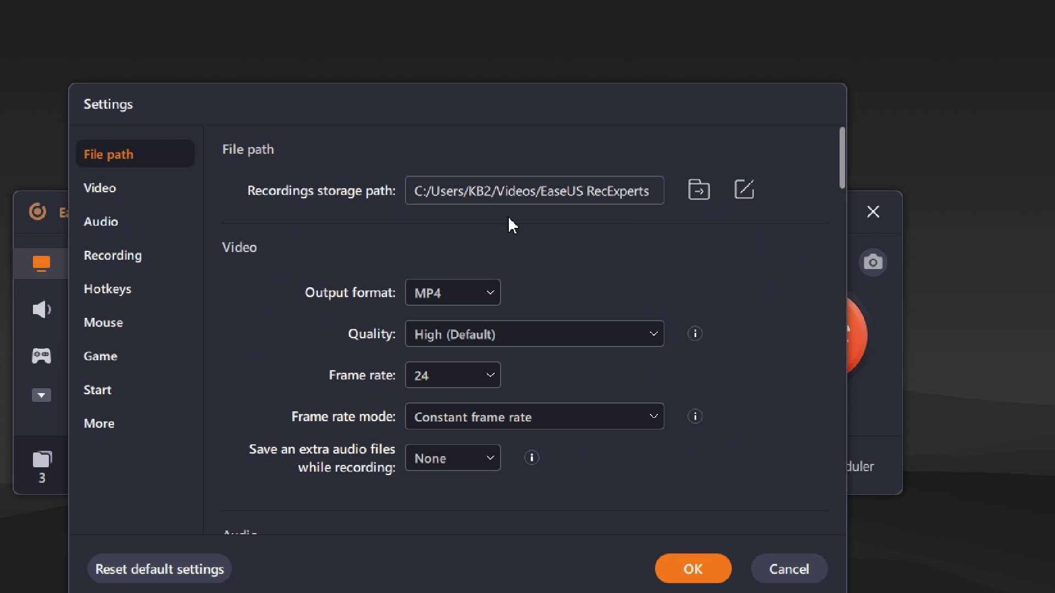
pyautogui.click(481, 299)
pyautogui.click(458, 314)
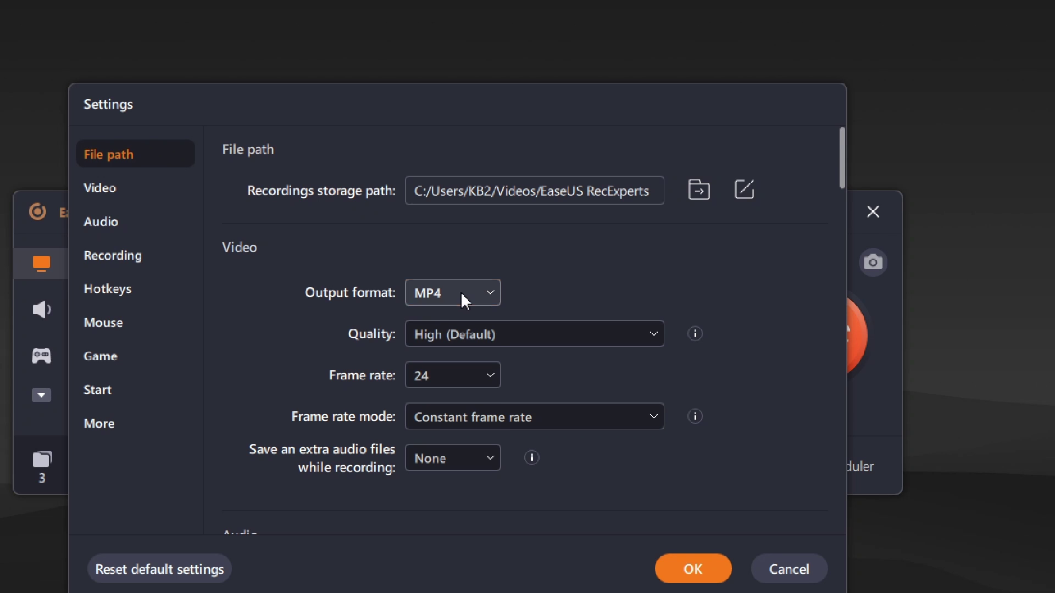
pyautogui.click(461, 300)
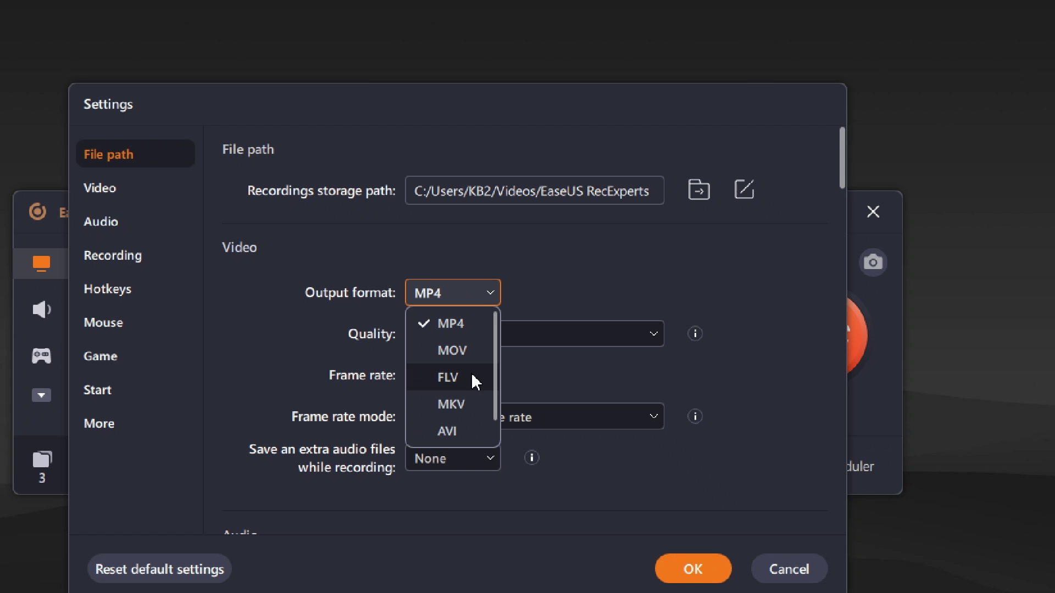
pyautogui.click(616, 304)
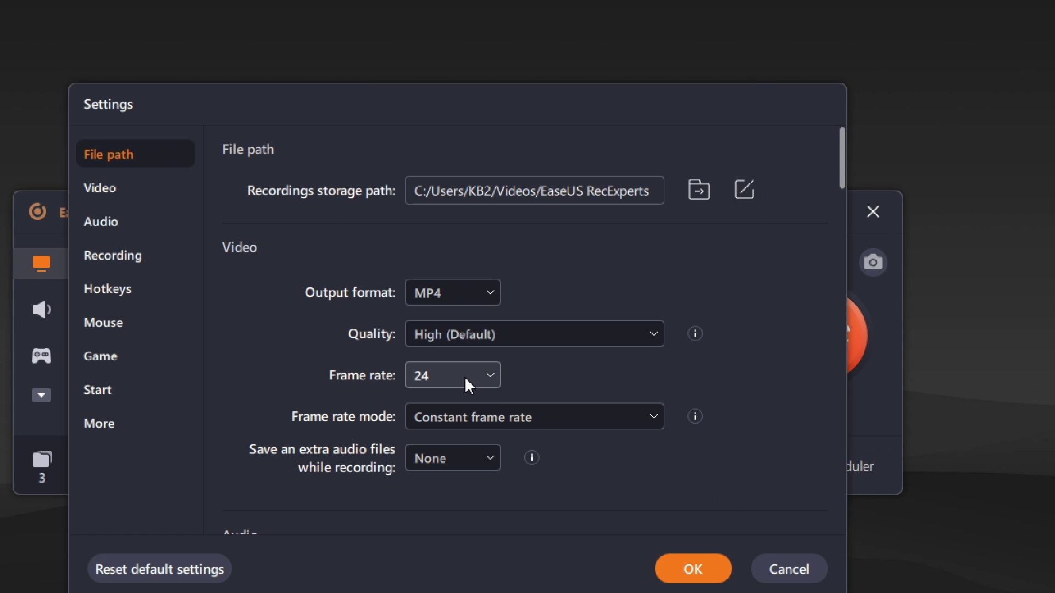
pyautogui.scroll(-5, 295, 303)
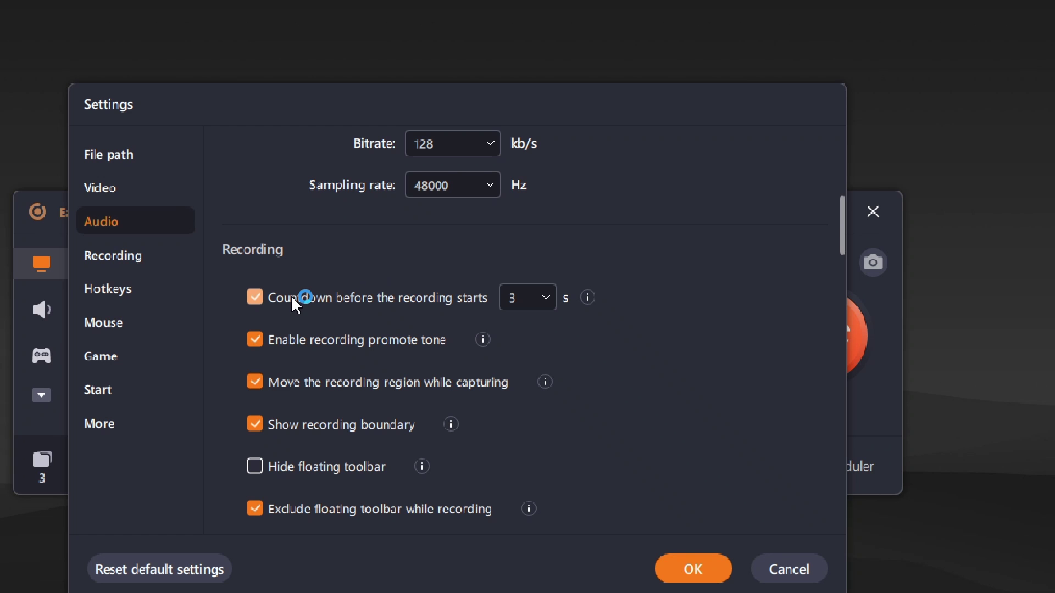
# Step: Uncheck 'Countdown before the recording starts' in the Recording settings
pyautogui.click(275, 305)
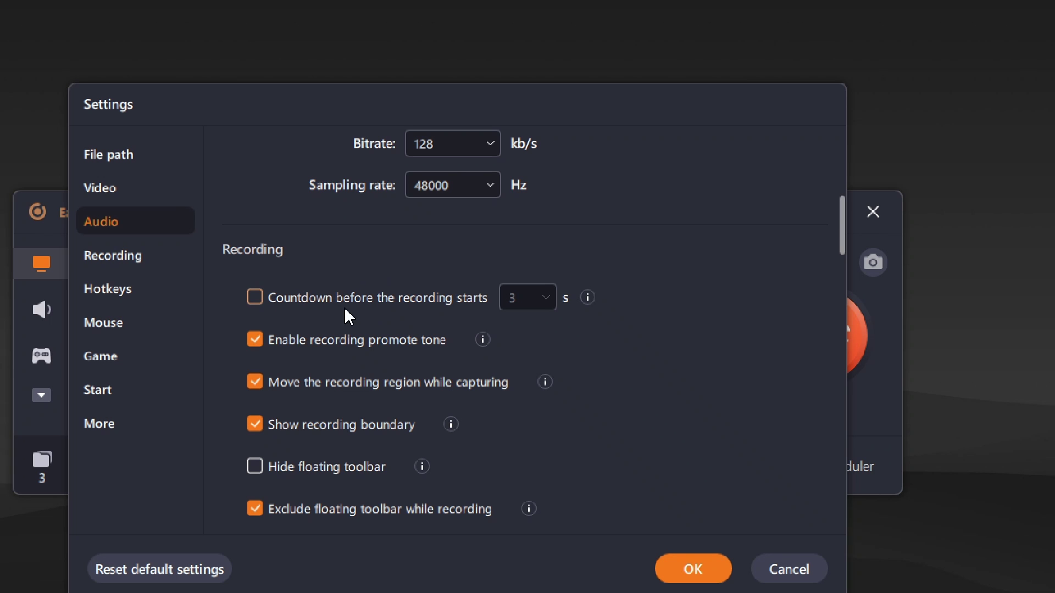